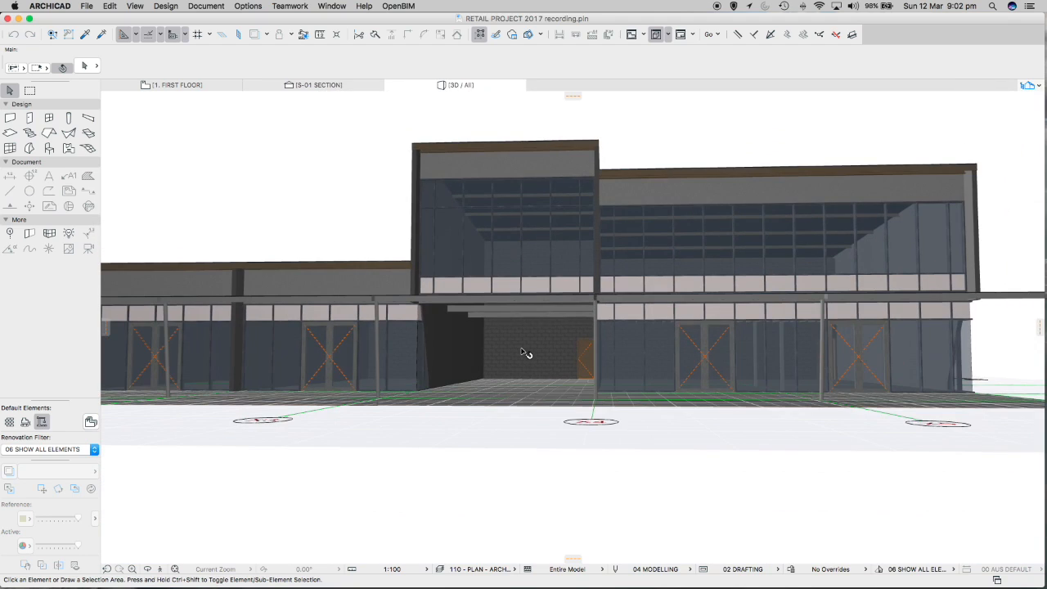
Check the ground floor's height to the next story in the project's story settings
key(super+a)
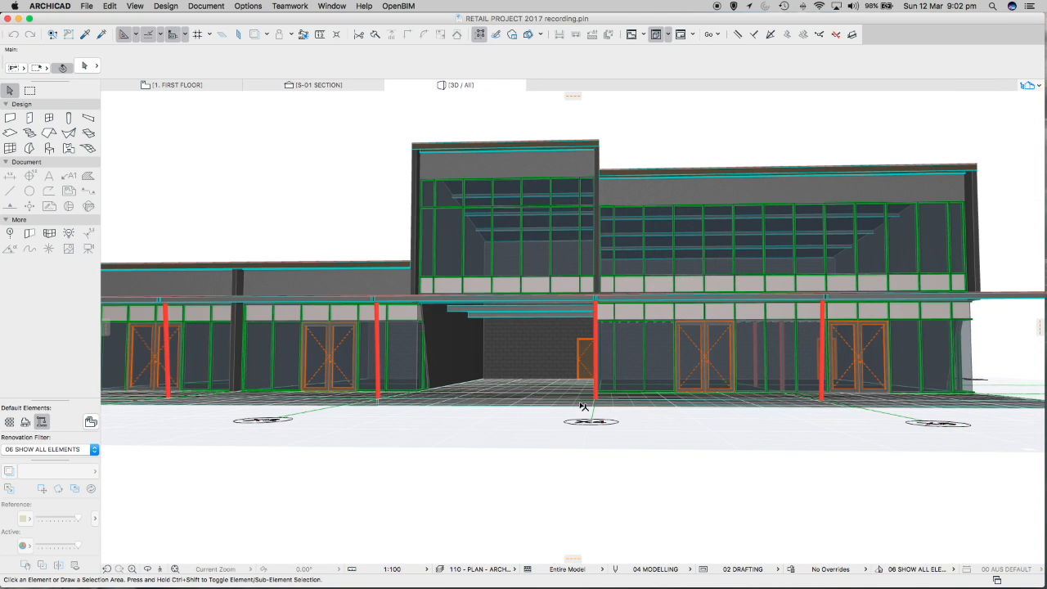
shift+middle_drag(575, 393, 635, 416)
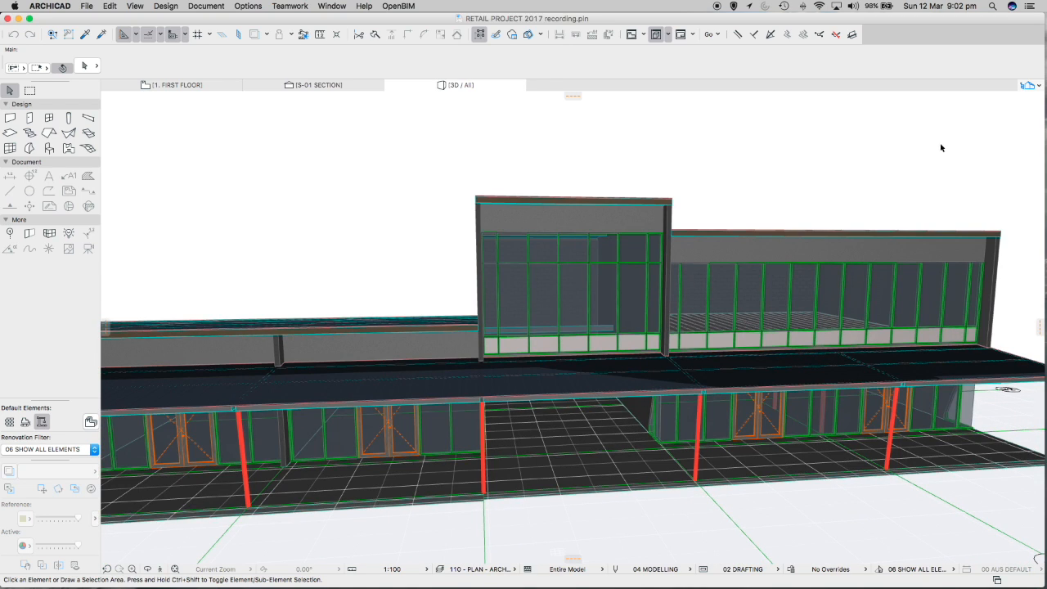
click(1028, 86)
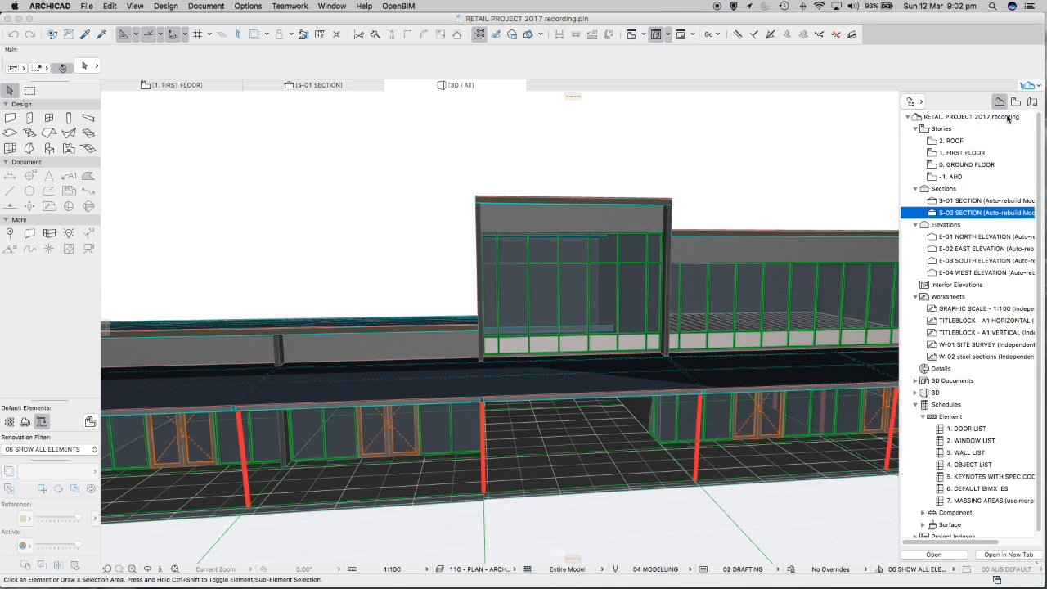
click(941, 129)
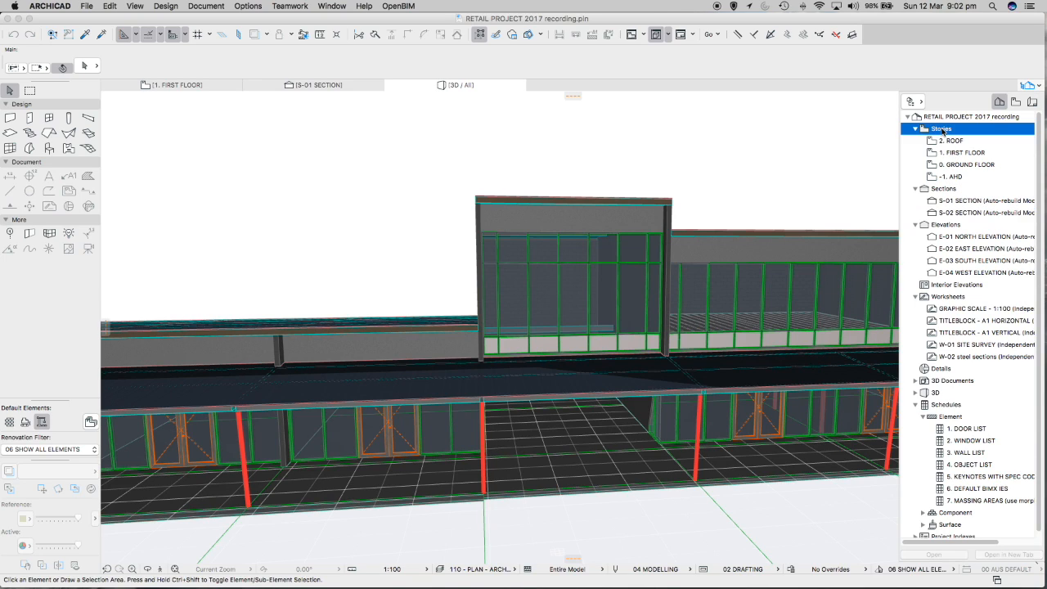
right_click(942, 131)
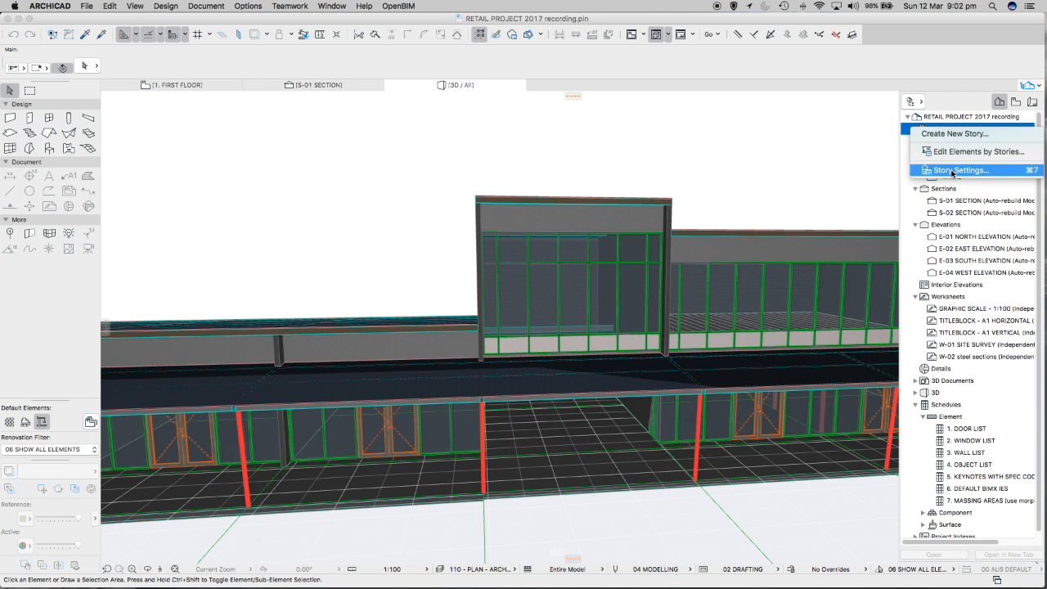
click(950, 170)
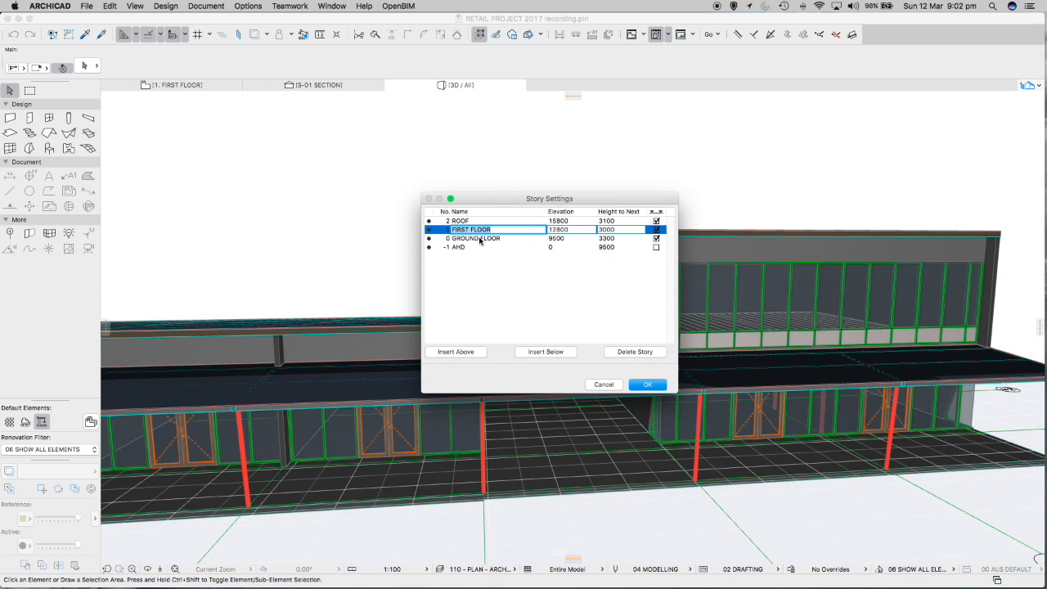
click(607, 238)
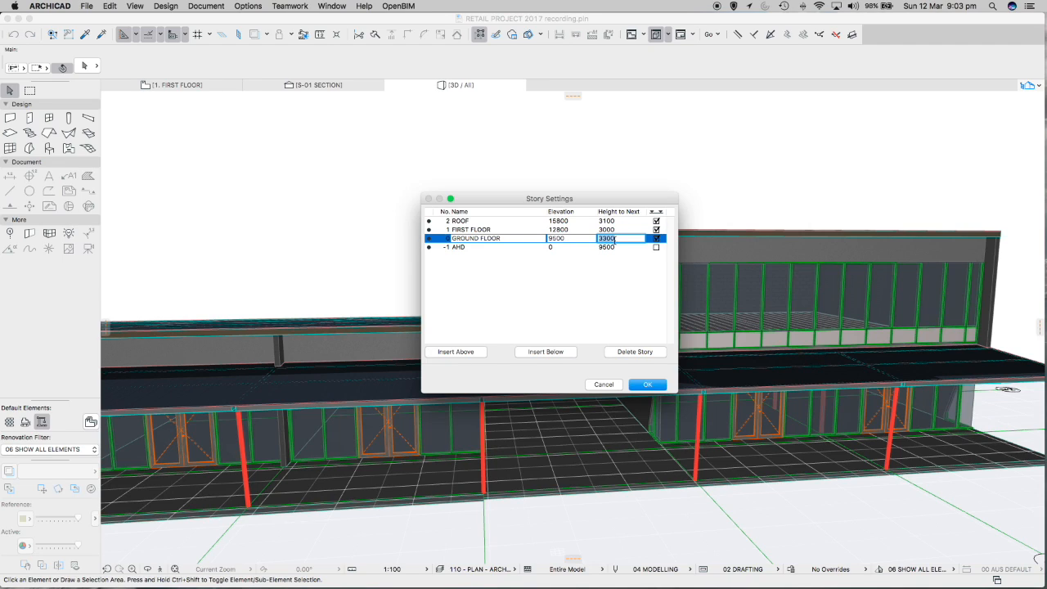
click(647, 384)
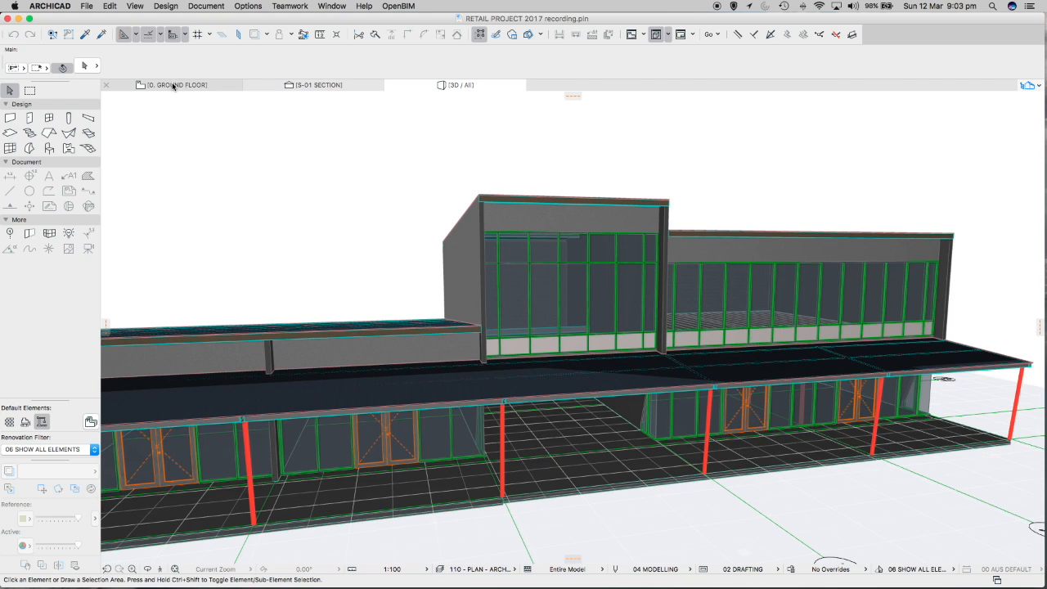
Open the 0. GROUND FLOOR plan and bring the whole building layout into view
click(1038, 85)
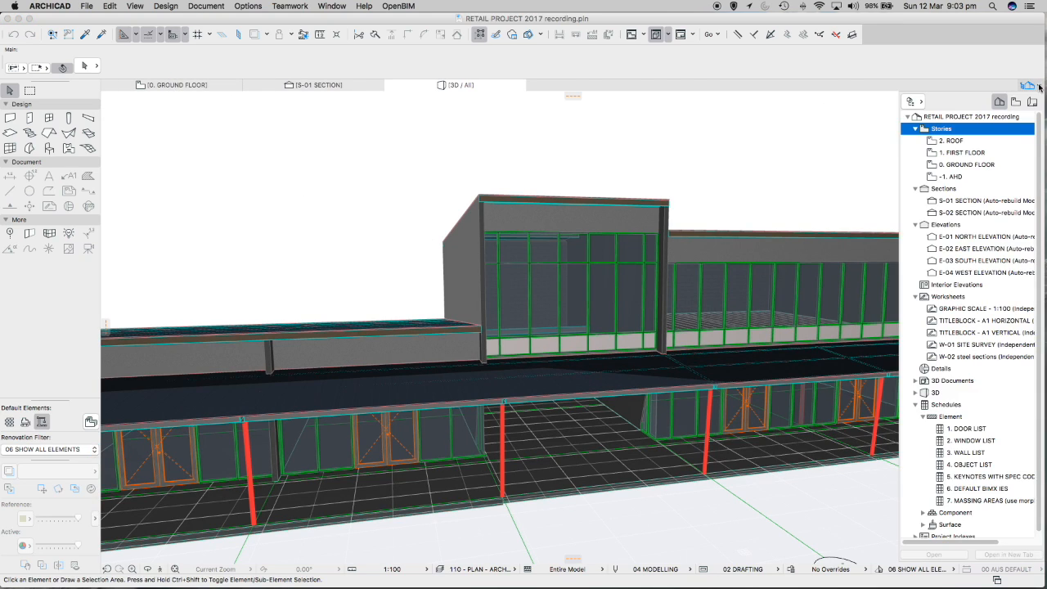
click(958, 164)
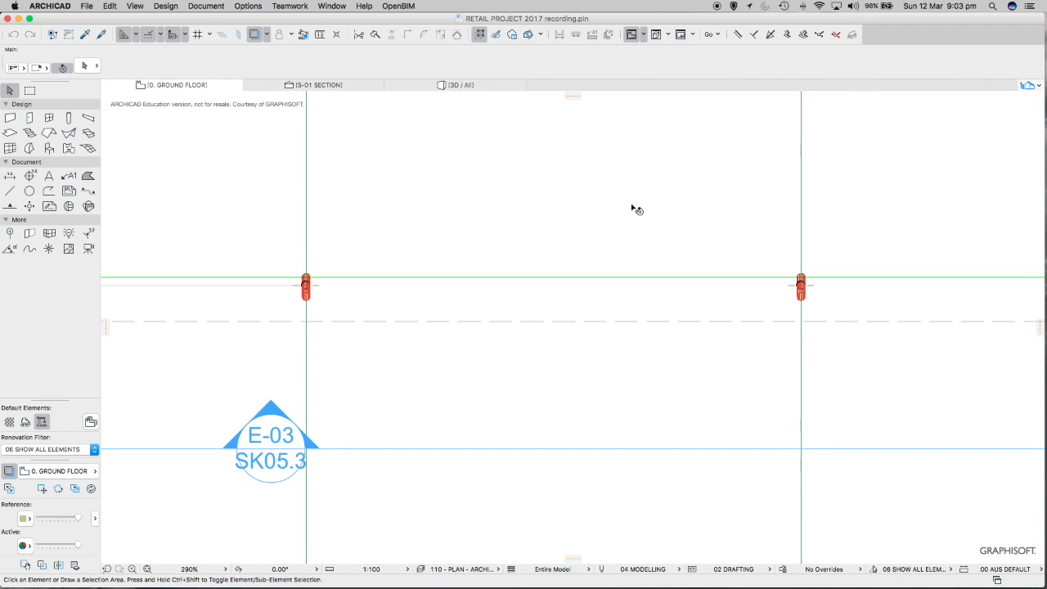
scroll(634, 210, down, 5)
scroll(634, 210, down, 2)
middle_drag(634, 209, 550, 460)
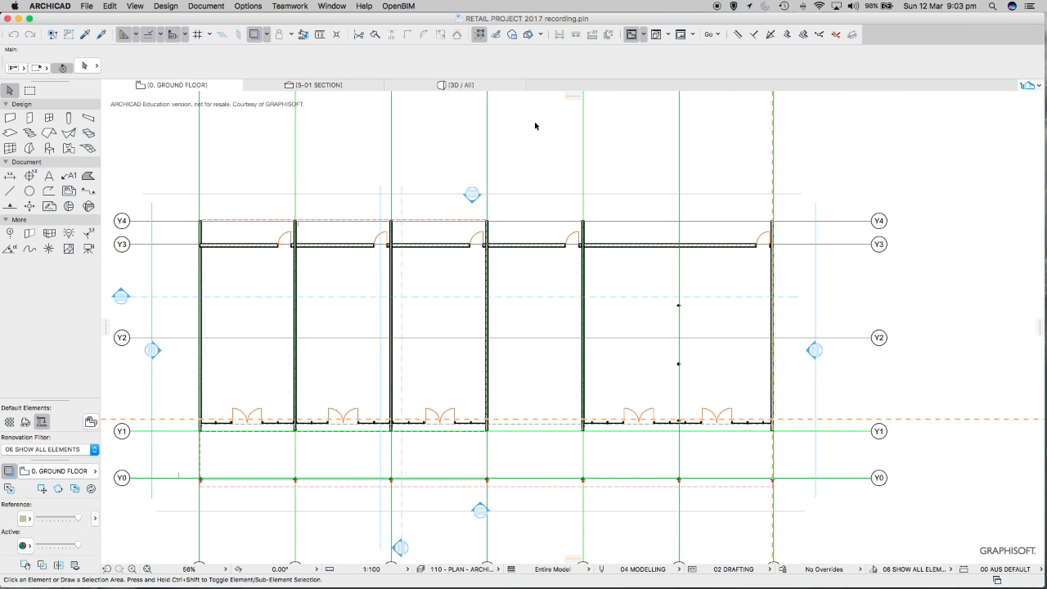
Activate the Stair tool and review the library's complete stairs in its default settings
click(29, 134)
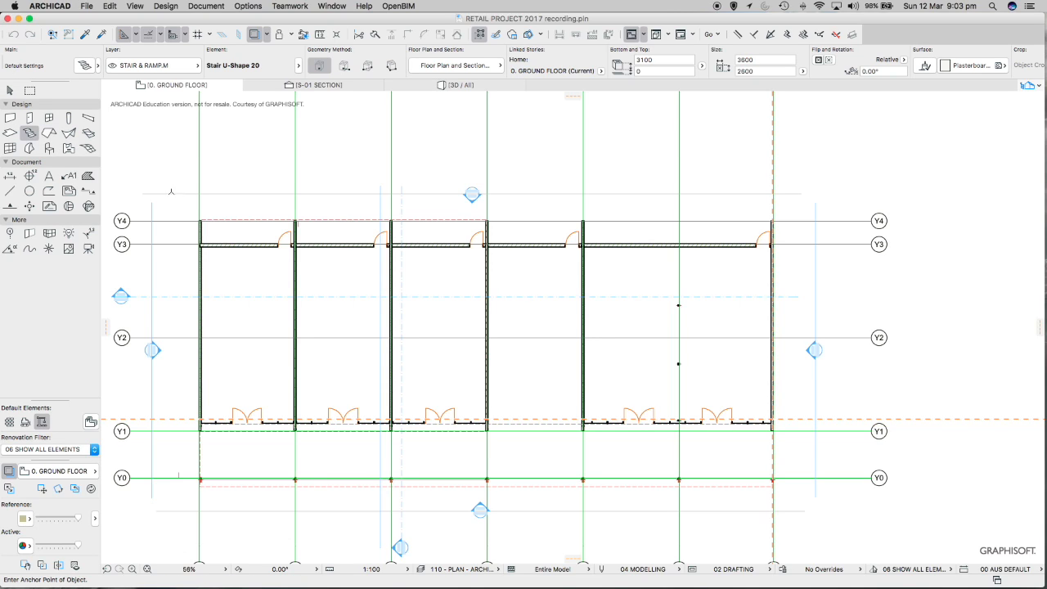
click(82, 67)
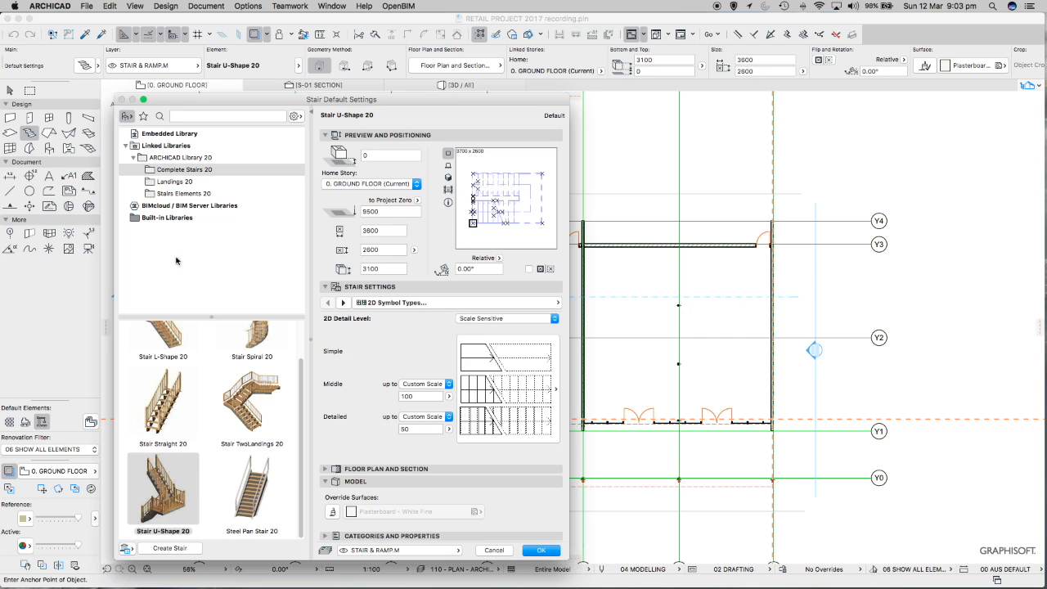
mouse_move(298, 393)
mouse_down()
mouse_move(295, 336)
mouse_move(300, 440)
mouse_move(303, 342)
mouse_move(299, 423)
mouse_move(300, 351)
mouse_move(303, 401)
mouse_up()
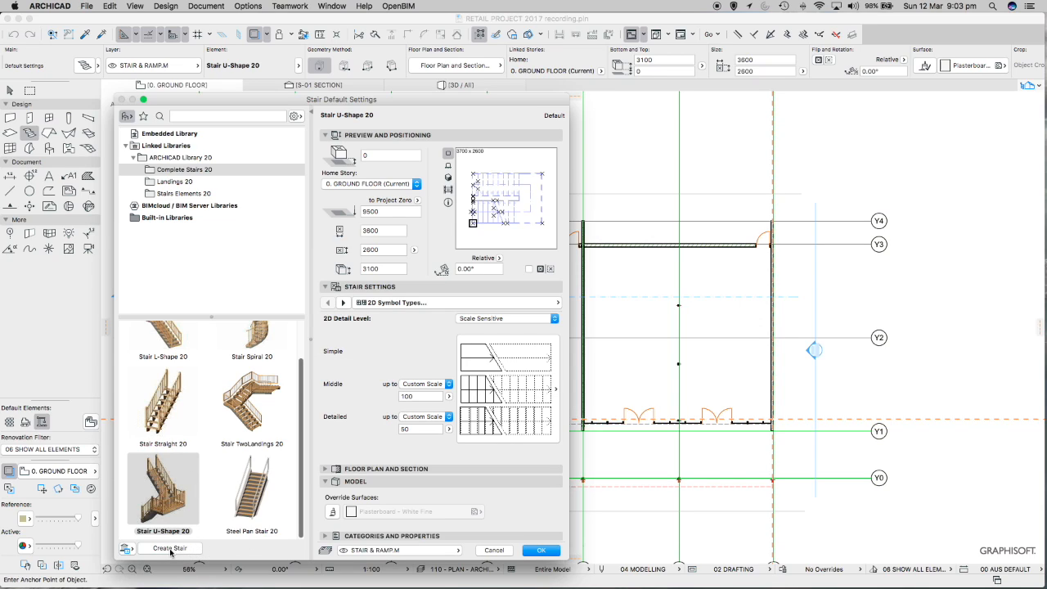
click(494, 550)
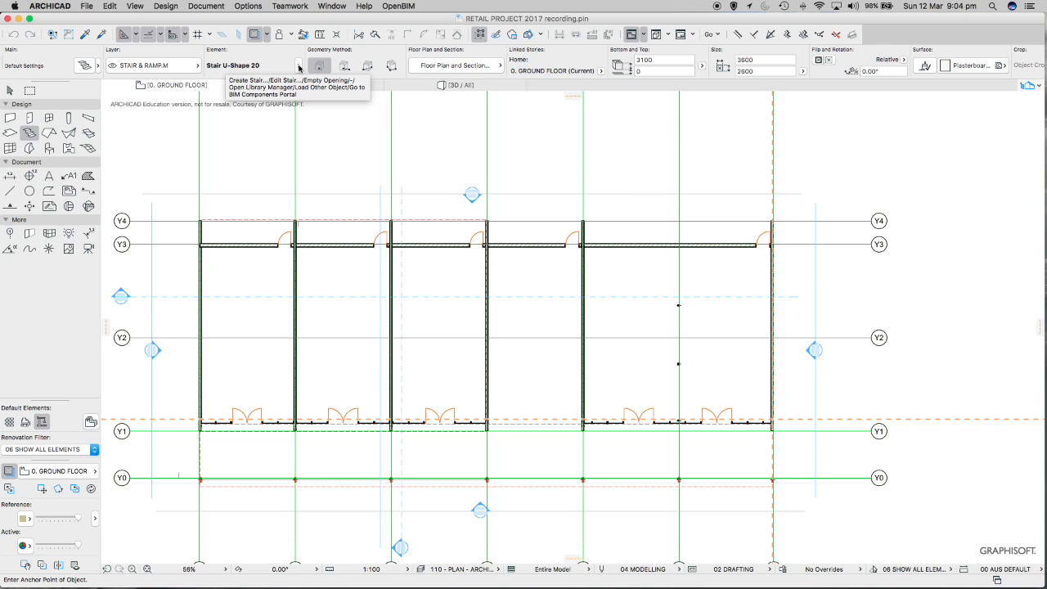
Create a new custom stair of the L-Run with Landing type
click(299, 69)
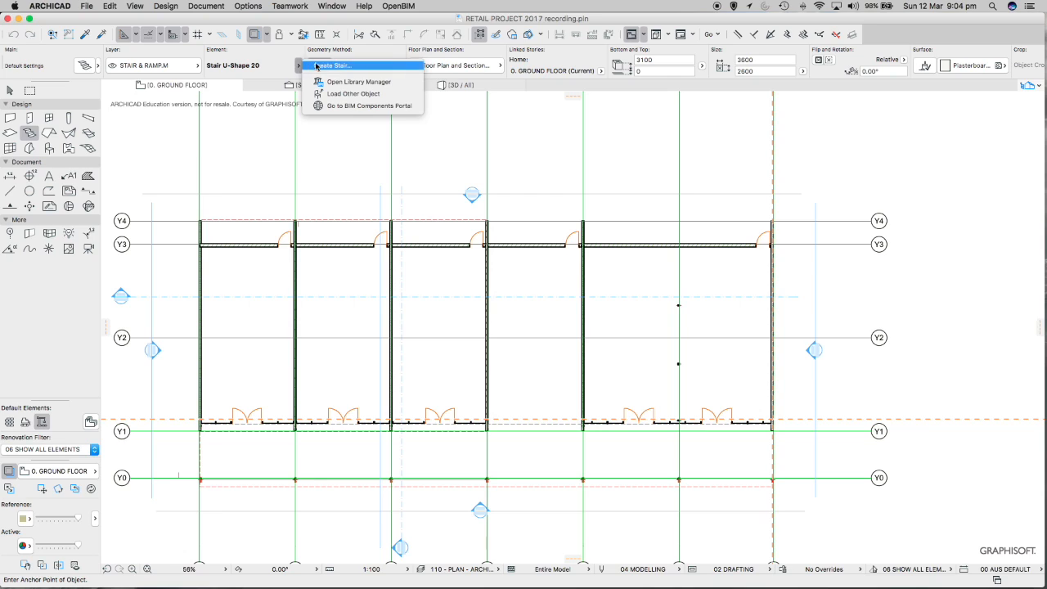
click(339, 66)
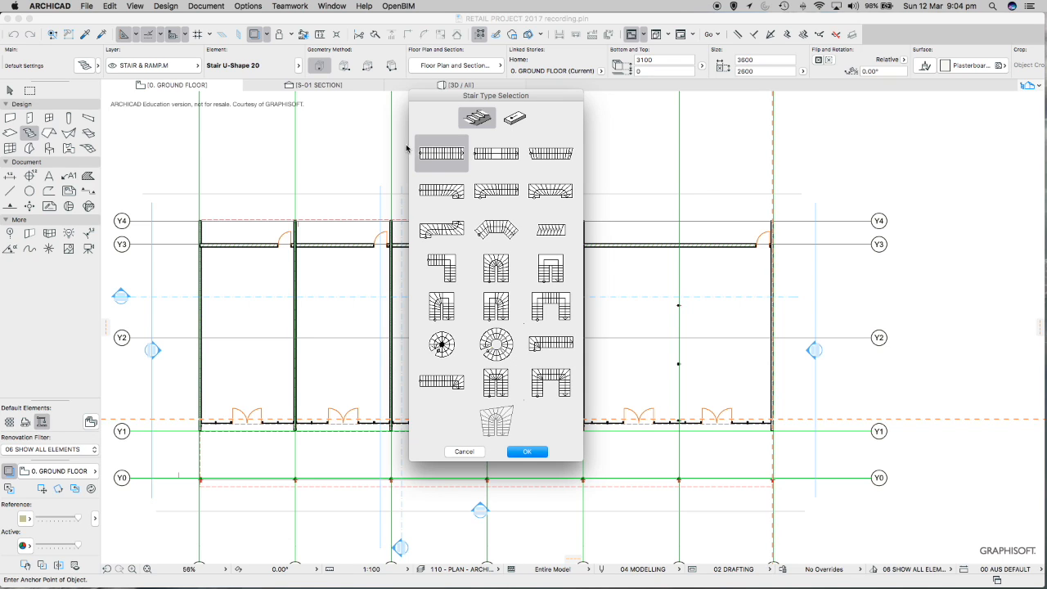
mouse_move(484, 96)
mouse_down()
mouse_move(514, 89)
mouse_move(493, 104)
mouse_up()
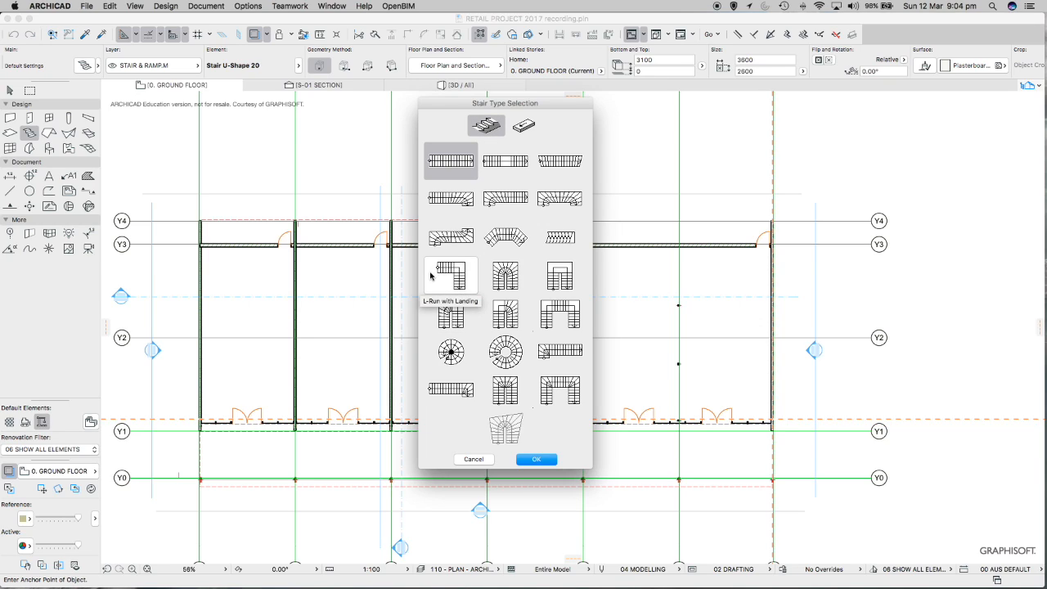
click(454, 277)
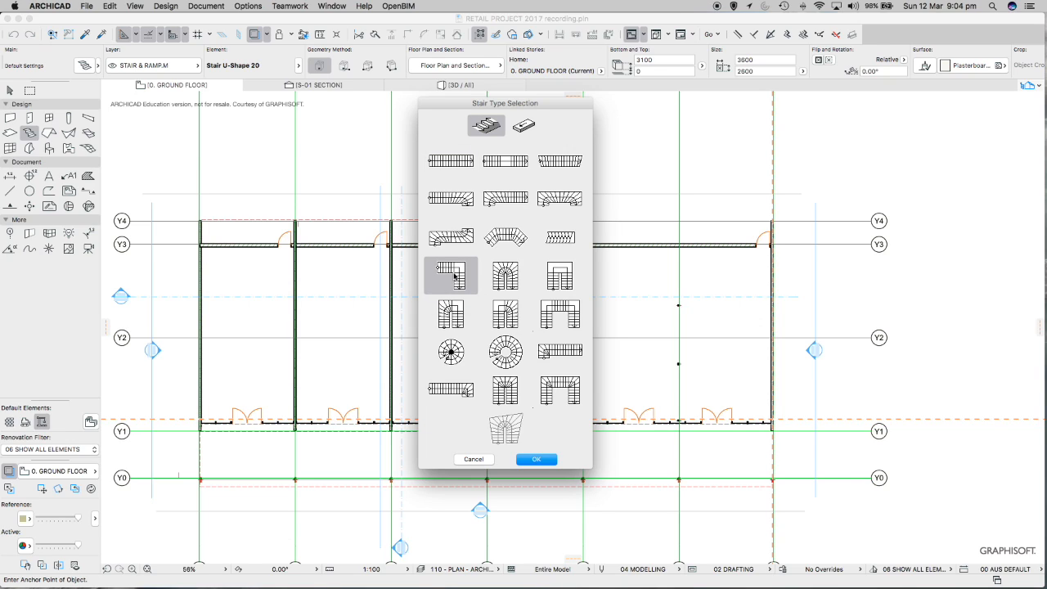
click(536, 462)
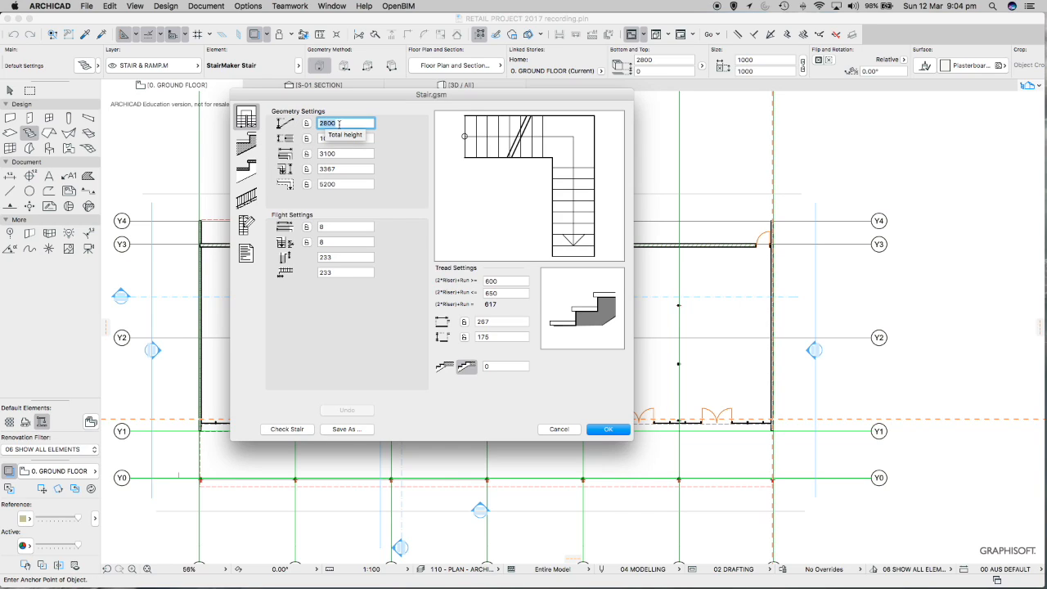
Set the stair's total height to 3300 and its flight width to 1210, locking both values
text(33)
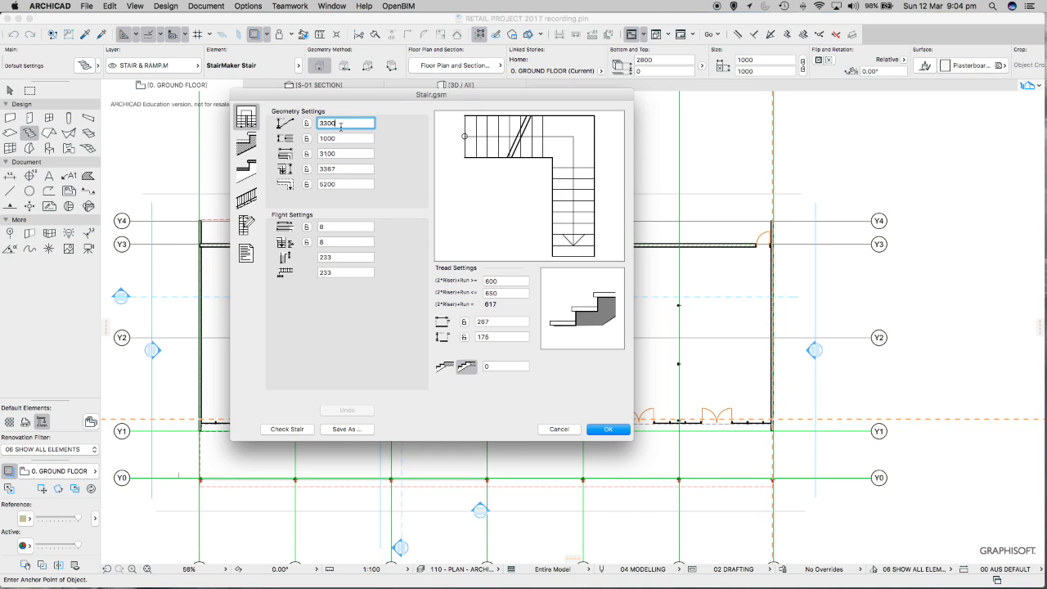
click(307, 123)
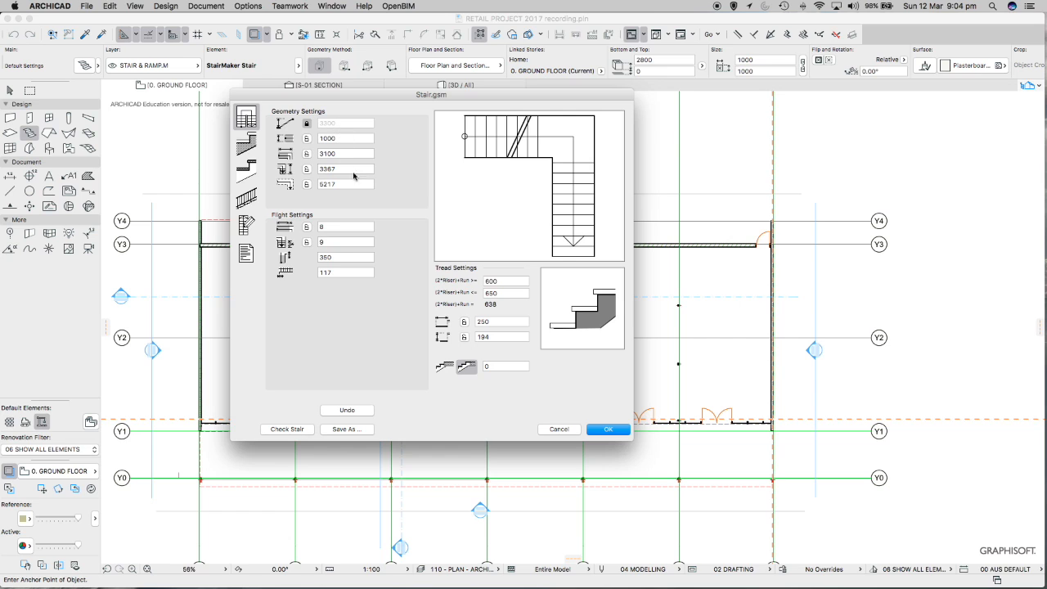
drag(372, 95, 427, 98)
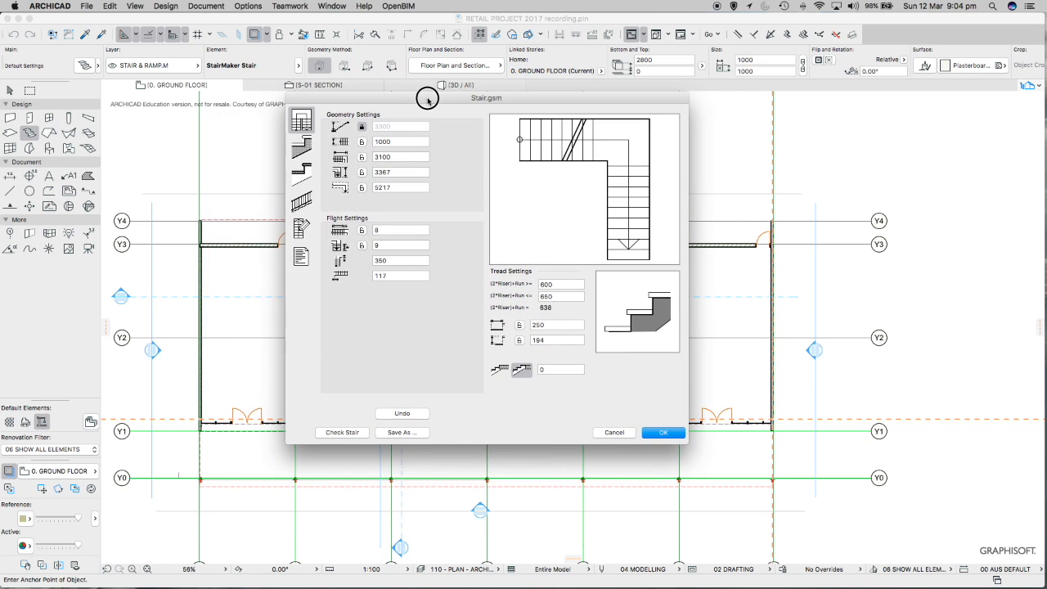
double_click(385, 142)
text(1)
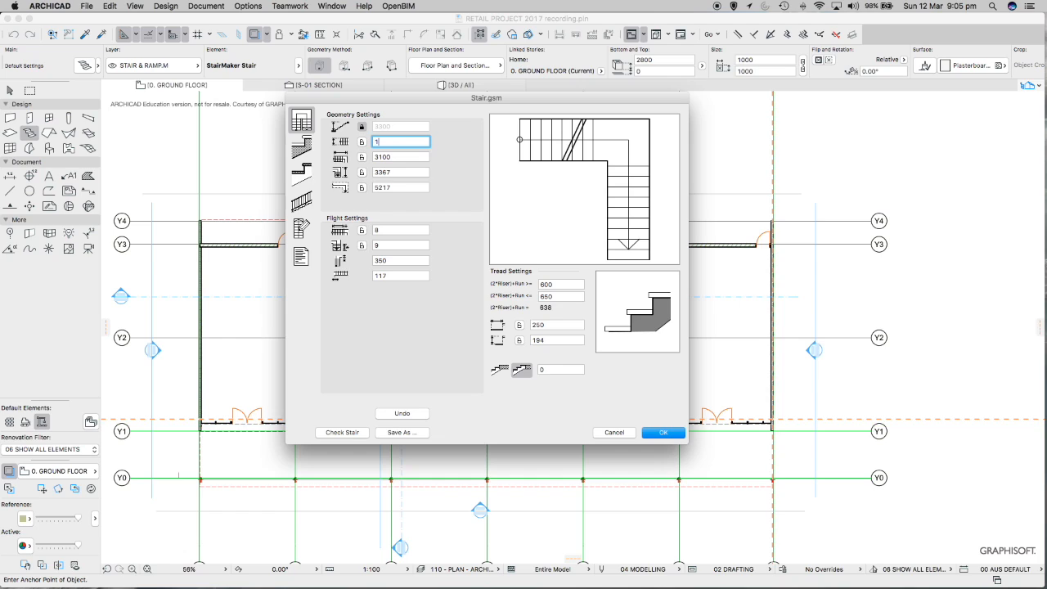
text(210)
click(362, 142)
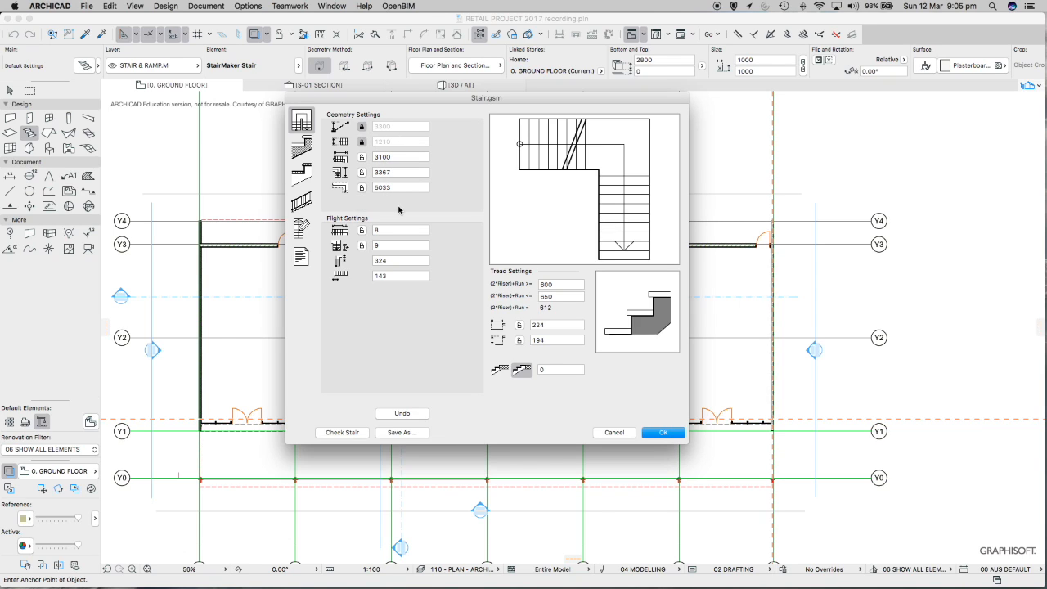
Place the top tread below the floor level, then set the tread depth to 250 and lock it
click(500, 371)
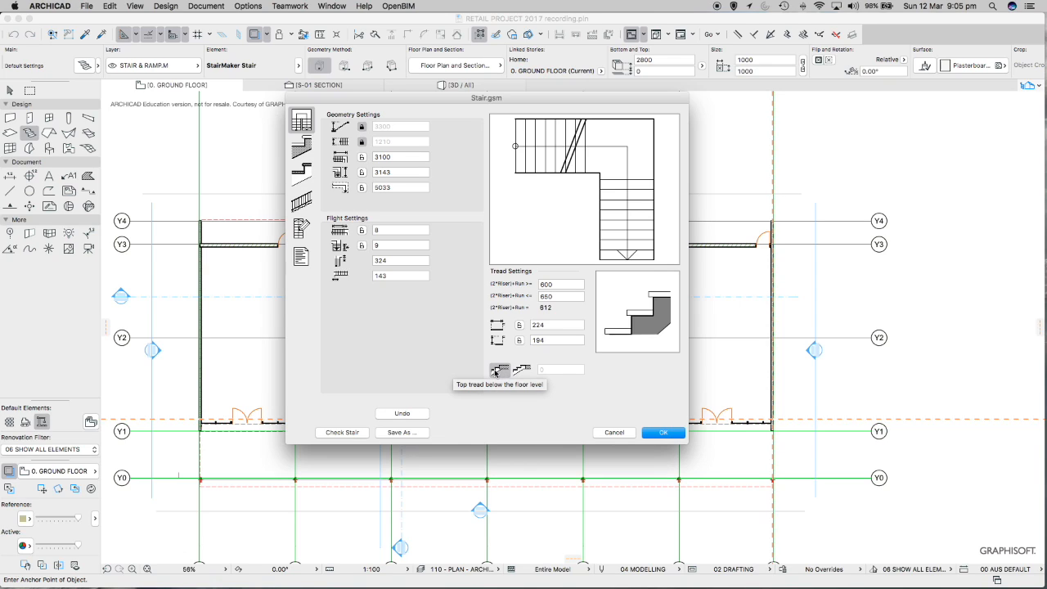
click(543, 325)
text(250)
click(520, 325)
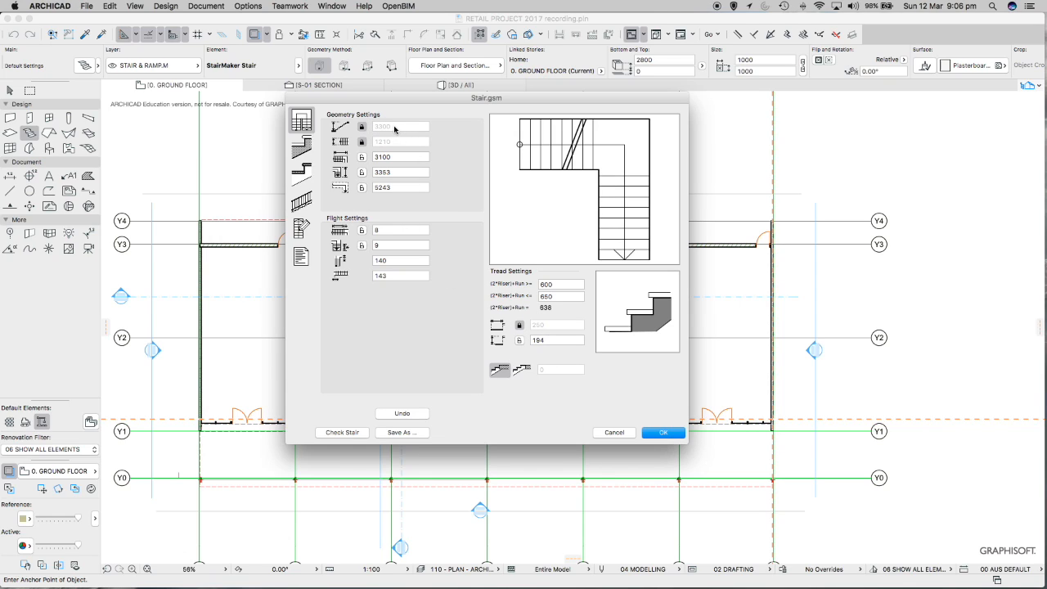
Set the riser height to 183 and lock it
double_click(536, 341)
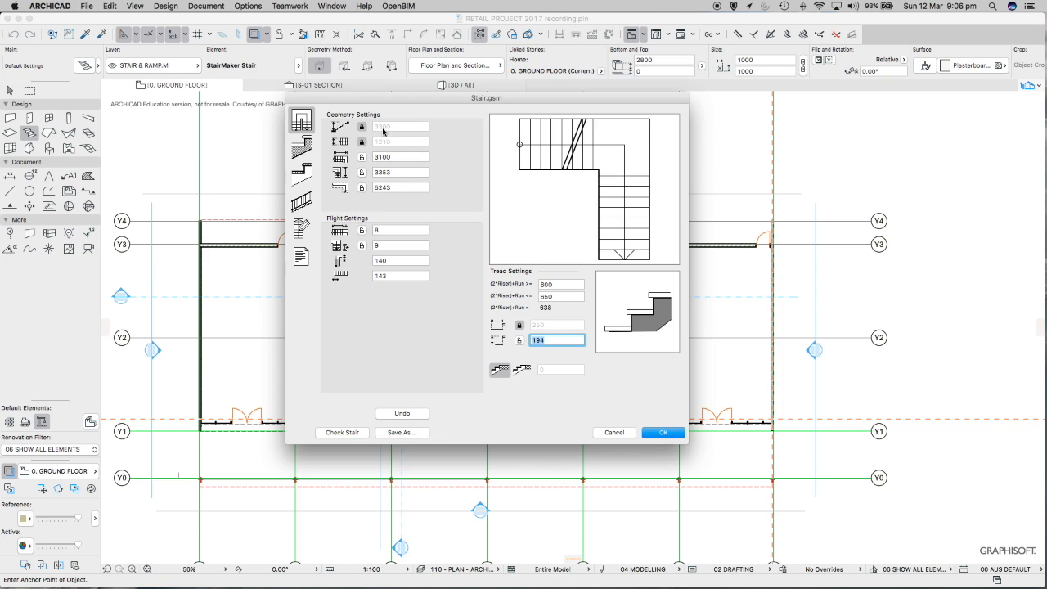
text(183.333333333)
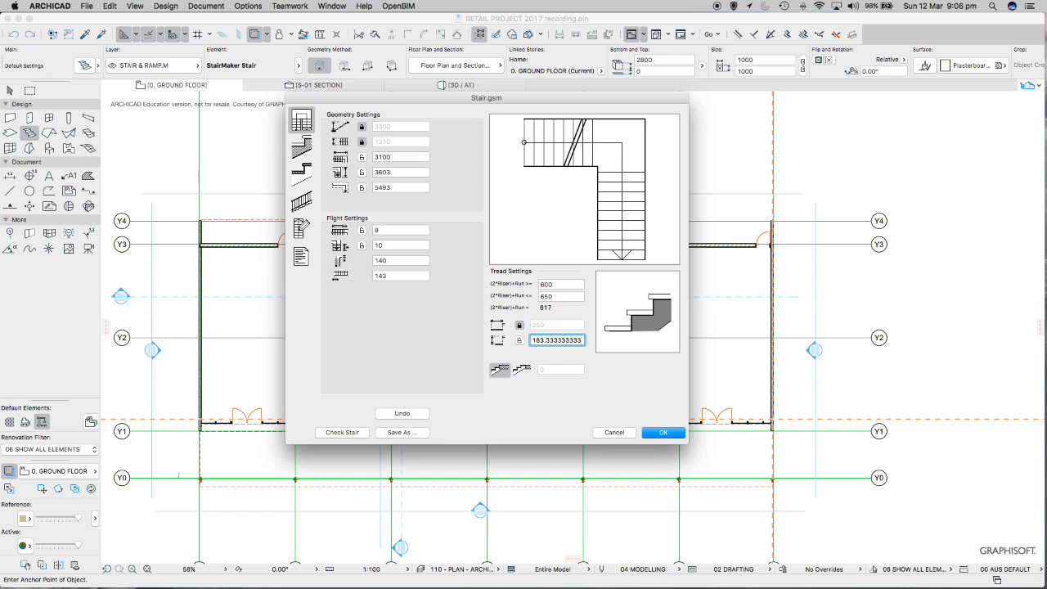
key(BackSpace)
key(BackSpace)
key(BackSpace)
key(BackSpace)
key(BackSpace)
key(BackSpace)
key(BackSpace)
key(BackSpace)
key(BackSpace)
key(BackSpace)
click(518, 339)
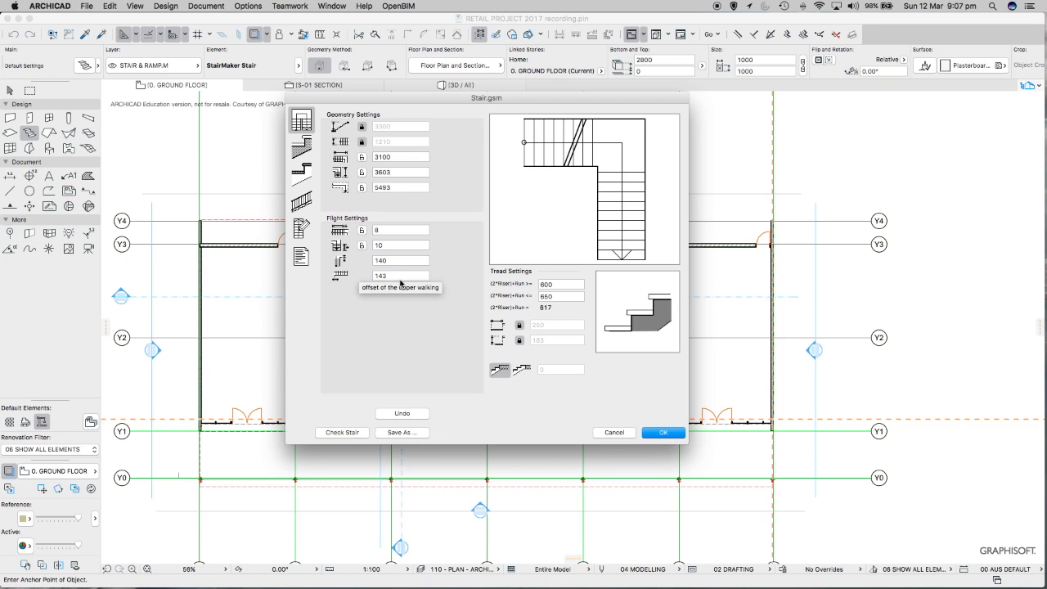
Set the riser counts to 7 for the lower flight and 11 for the upper flight
click(381, 230)
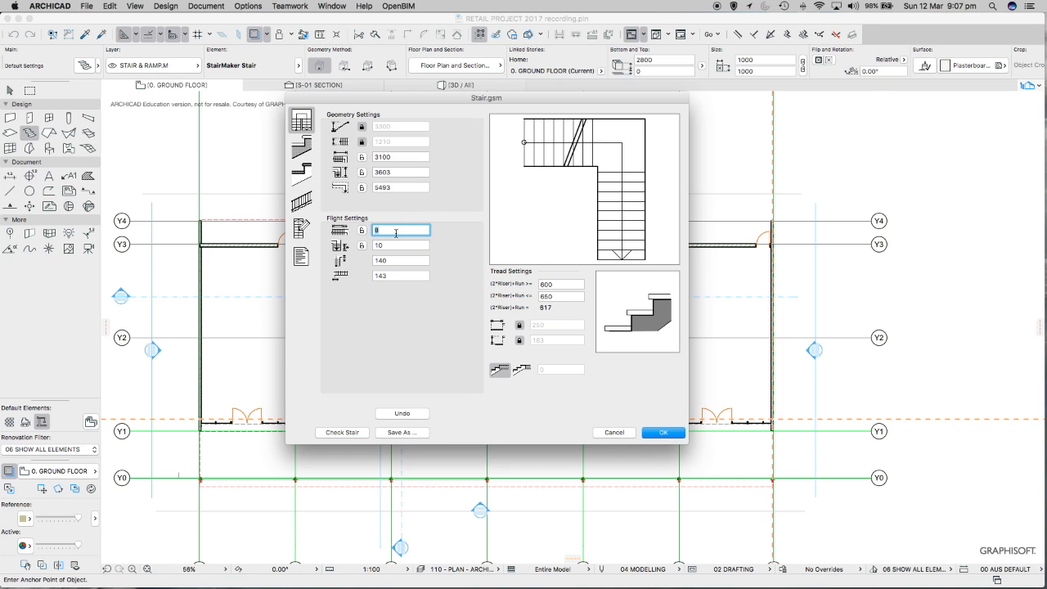
drag(388, 228, 370, 231)
text(7)
click(392, 244)
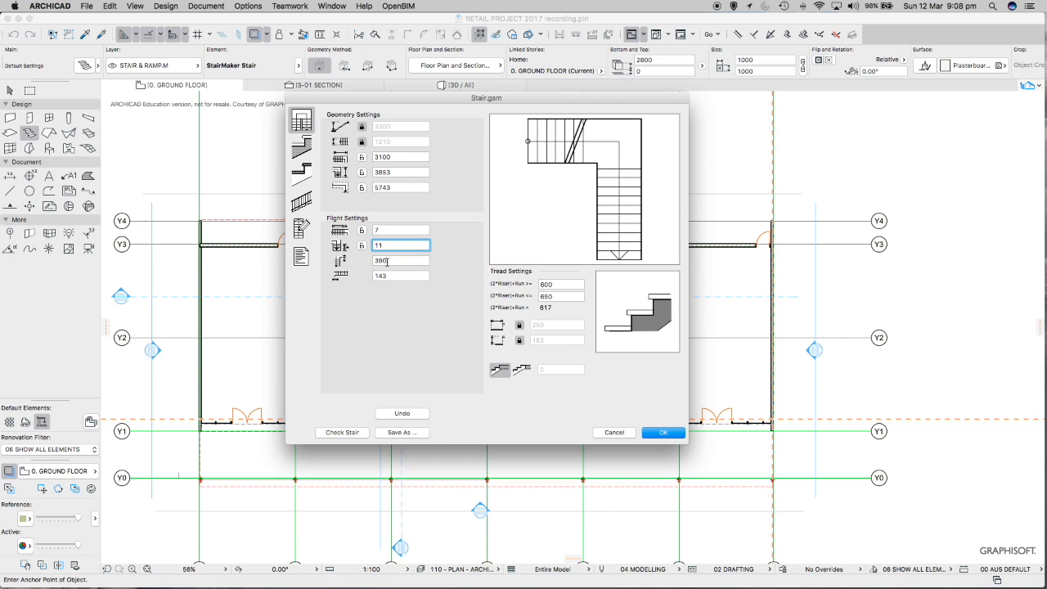
Set the landing offset on the lower flight's side to 50 and try 50 for the upper walking line's offset
key(Tab)
text(50)
key(Tab)
text(5)
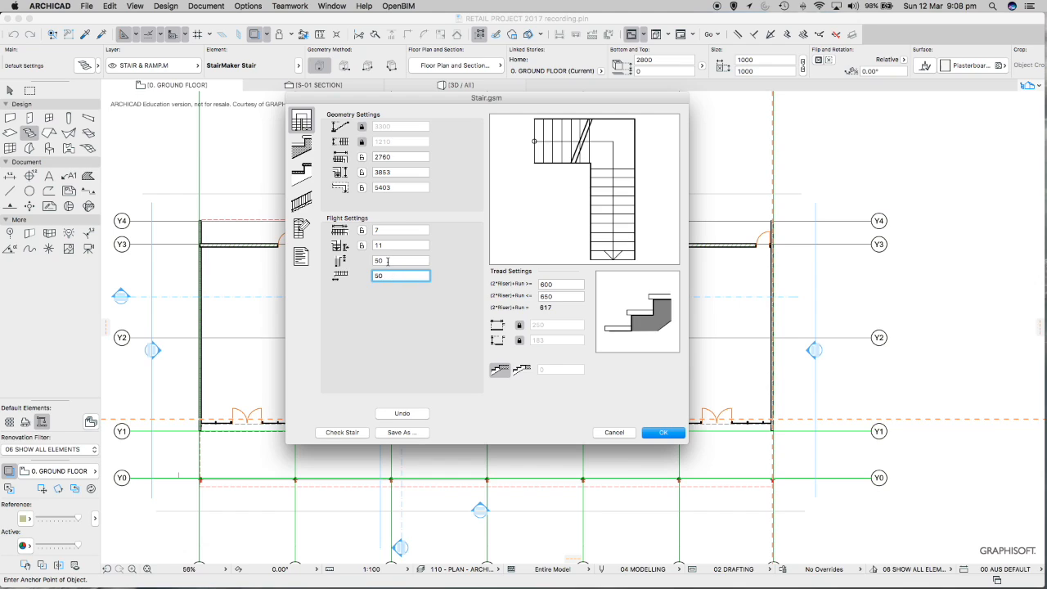
key(Tab)
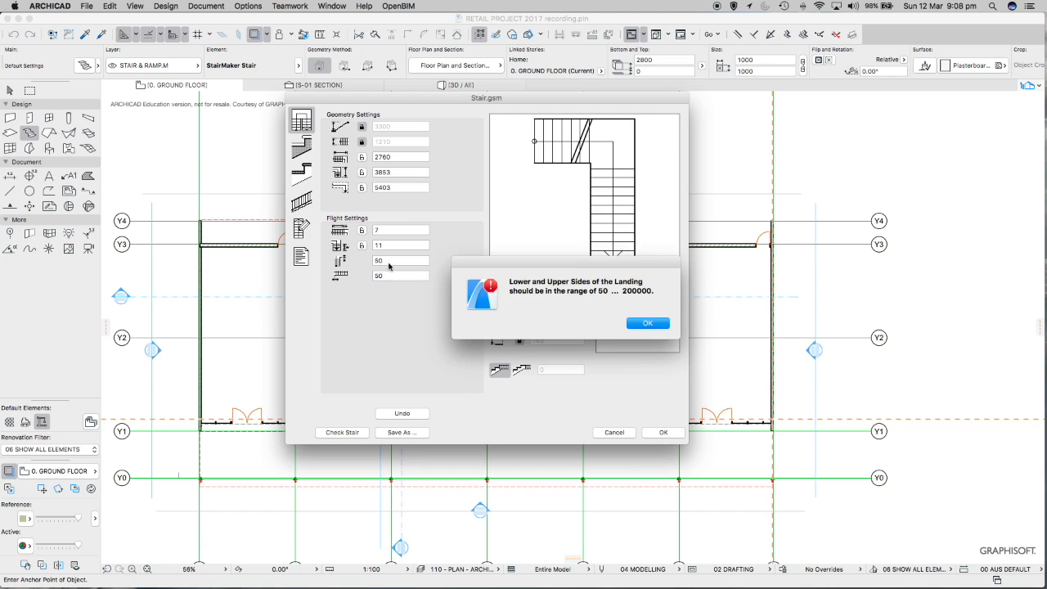
click(632, 325)
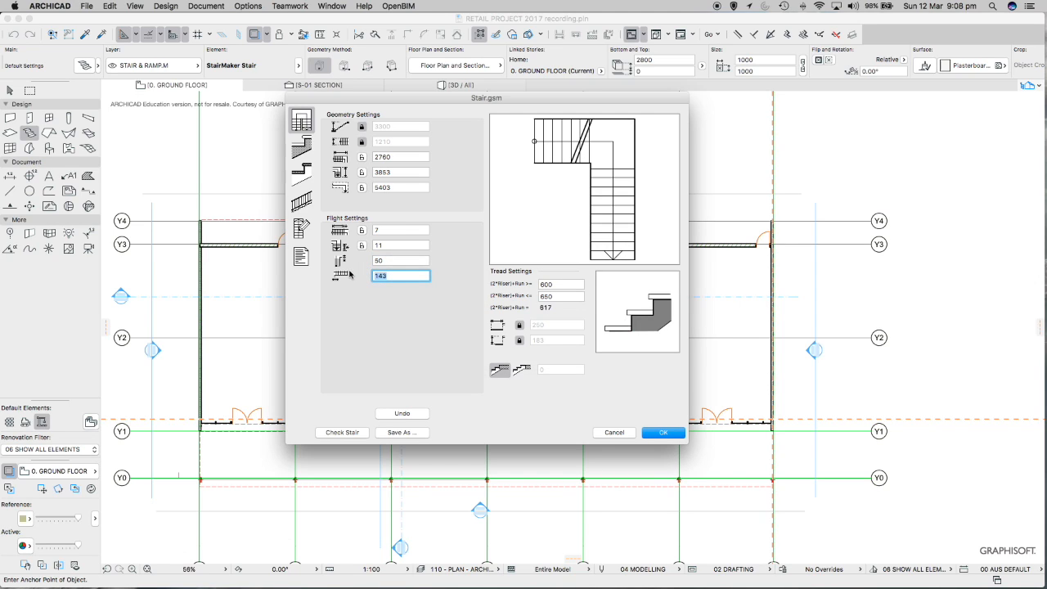
Try 100 for both landing offsets, on the lower and the upper flight's side
key(Tab)
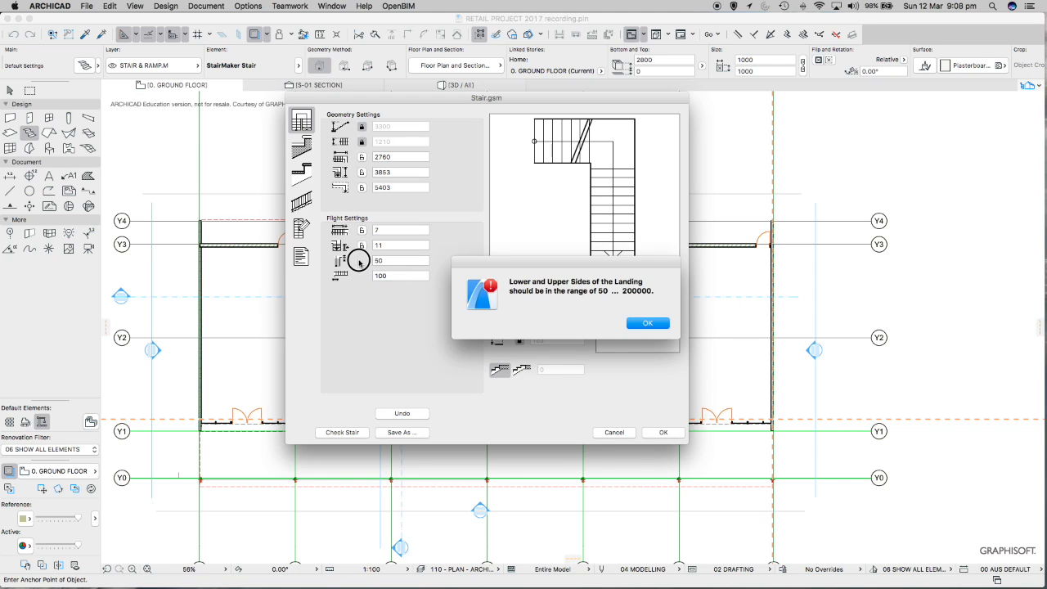
click(637, 325)
click(368, 260)
text(100)
click(386, 275)
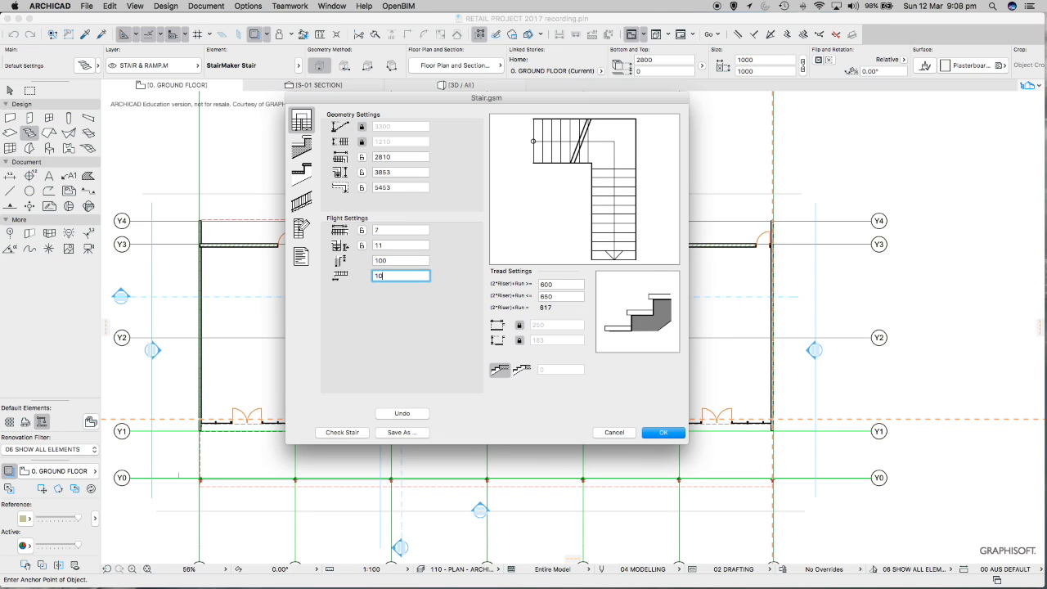
click(393, 264)
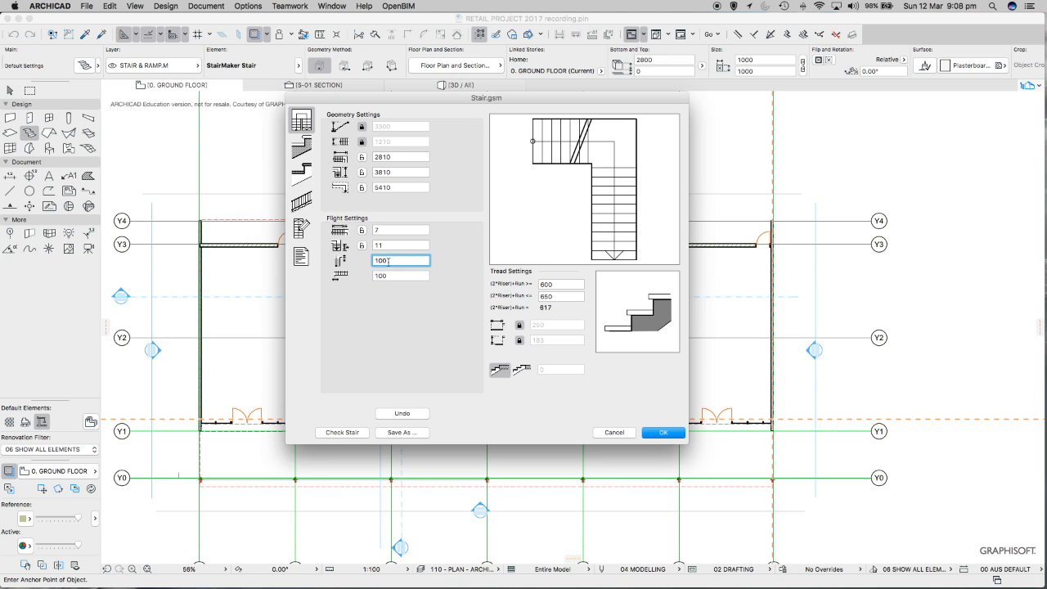
Reduce both landing offsets to 75 and try 60 for each
drag(392, 261, 355, 260)
click(395, 276)
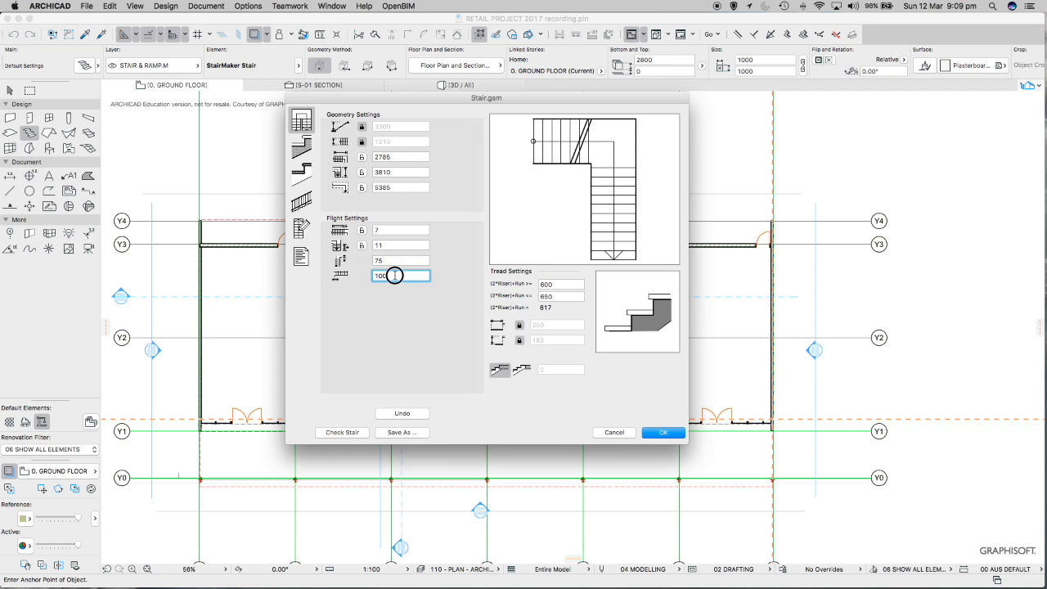
drag(395, 276, 365, 275)
text(75)
double_click(379, 260)
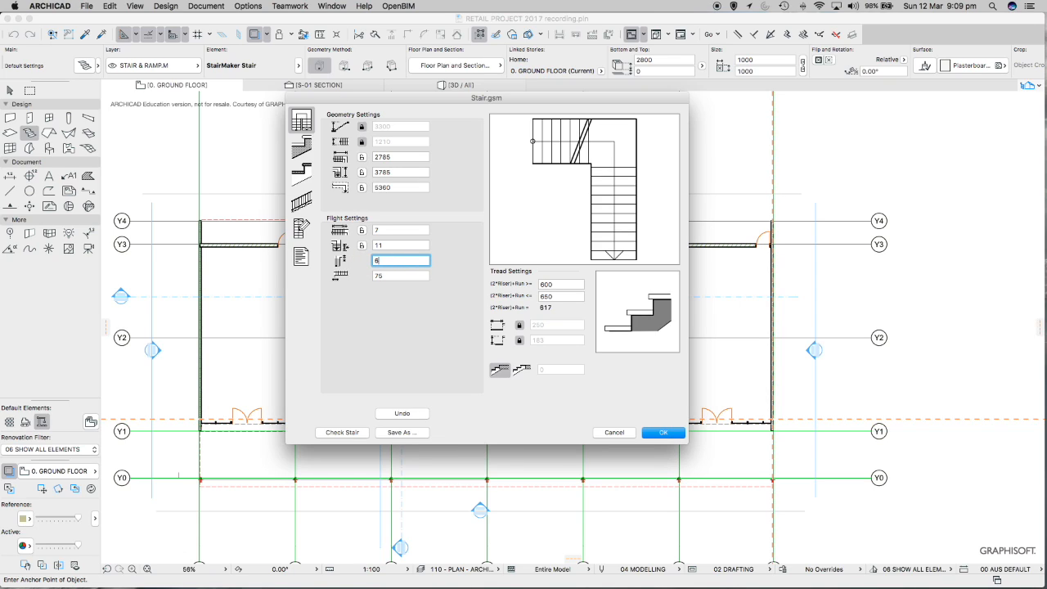
drag(391, 278, 351, 276)
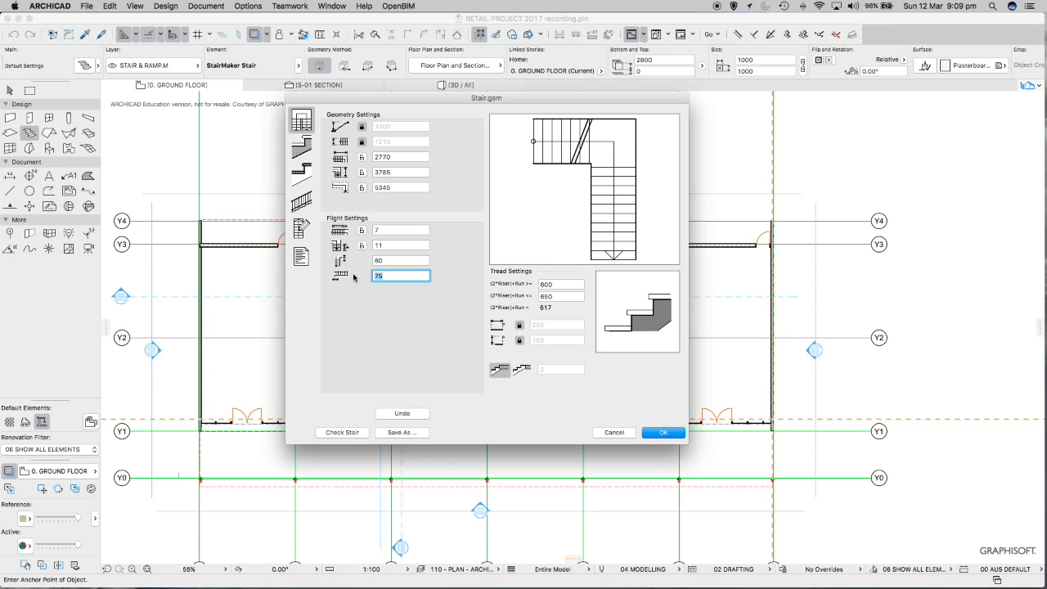
click(396, 260)
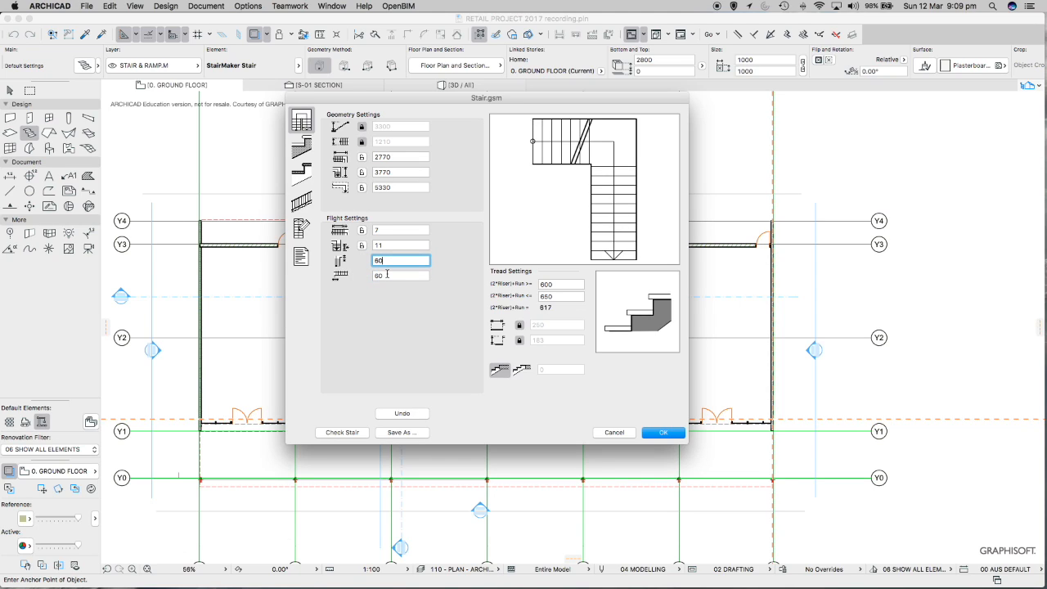
Try a 50 landing offset on the lower flight's side, combined with 50 and 55 on the upper flight's side
double_click(379, 261)
text(50)
key(Tab)
click(391, 262)
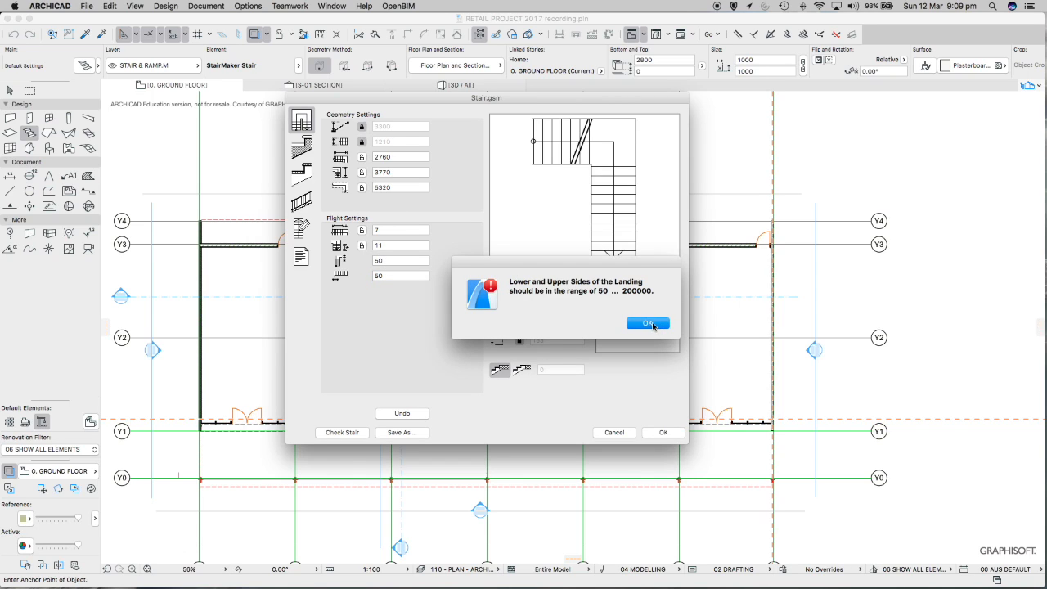
click(652, 325)
click(390, 274)
click(382, 275)
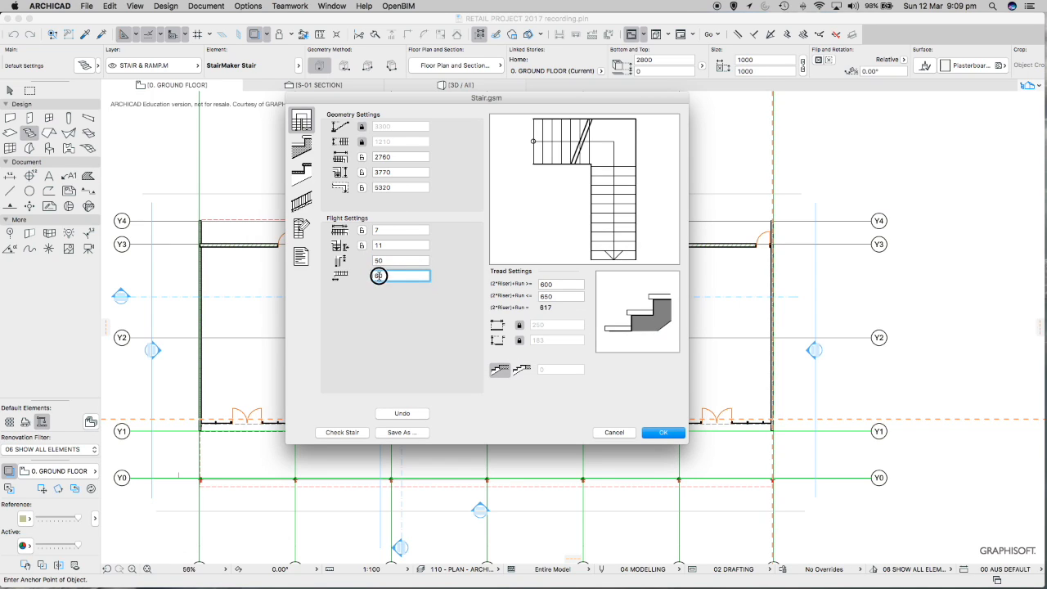
text(55)
click(394, 261)
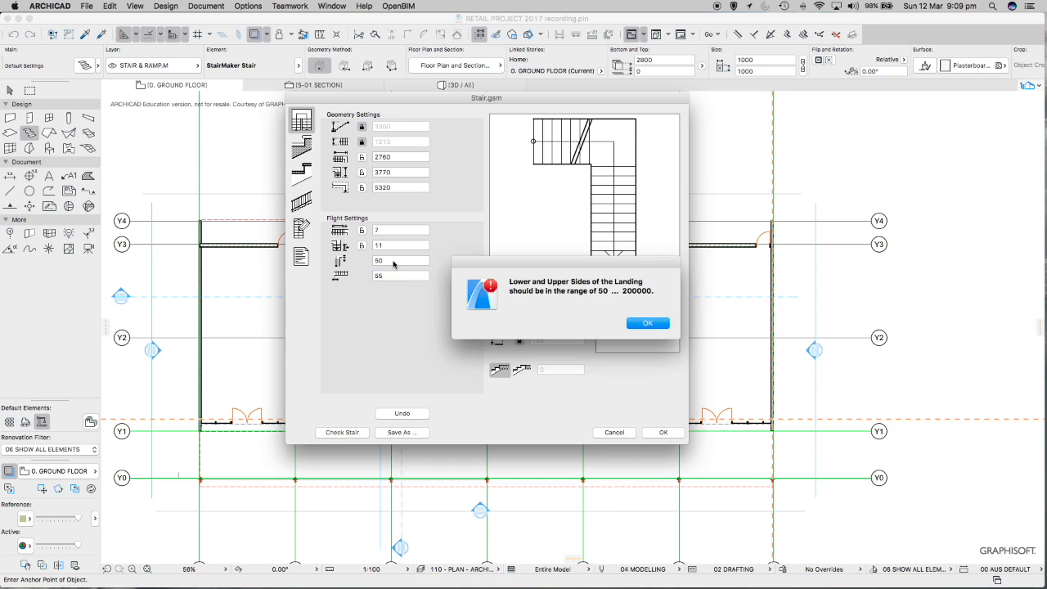
click(648, 323)
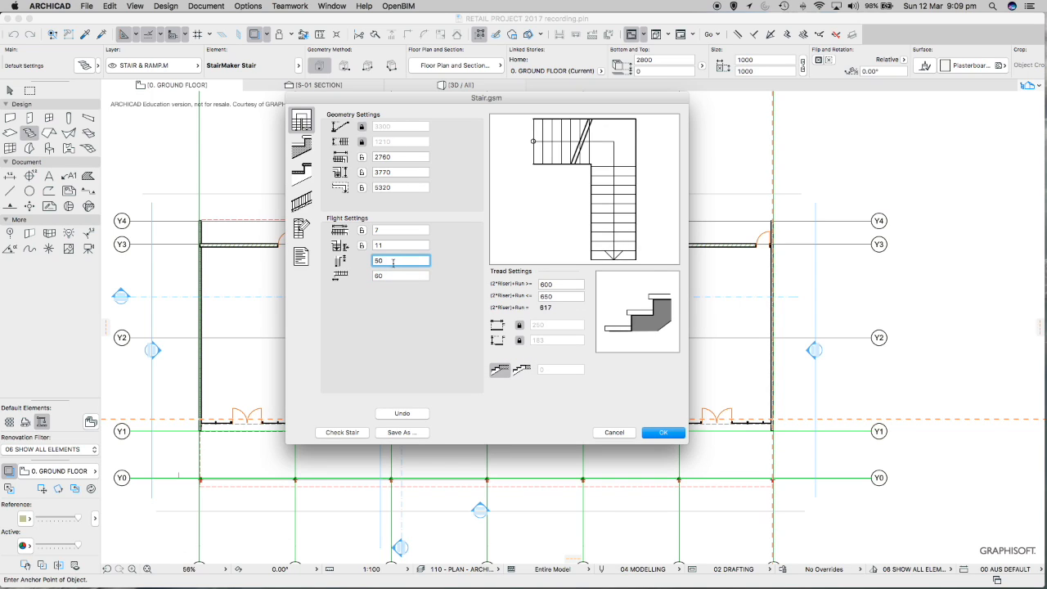
Set the landing offsets on both the lower and upper flight's sides to 55
key(Tab)
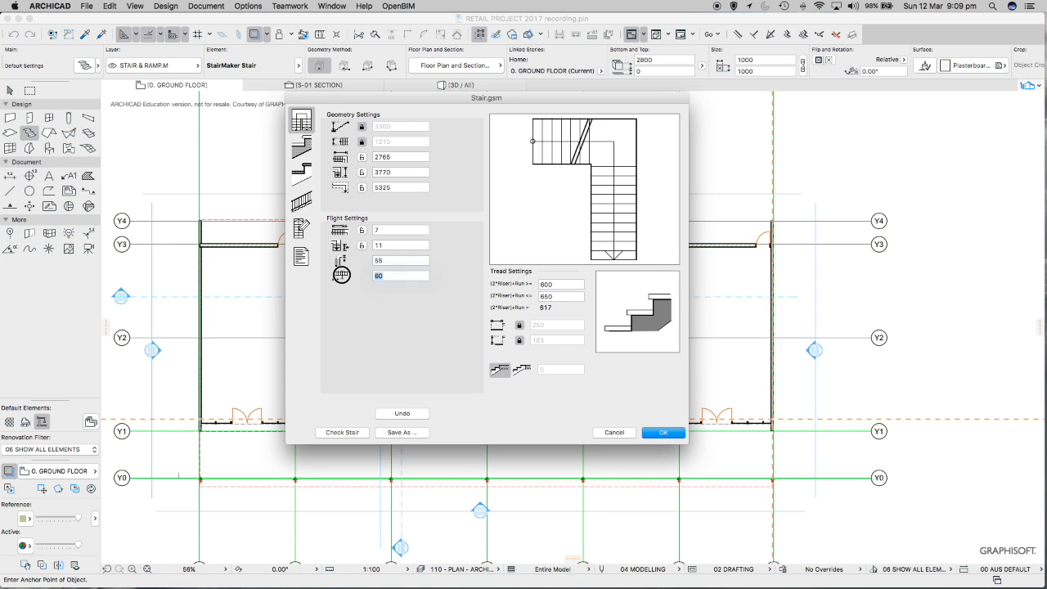
text(55)
key(Tab)
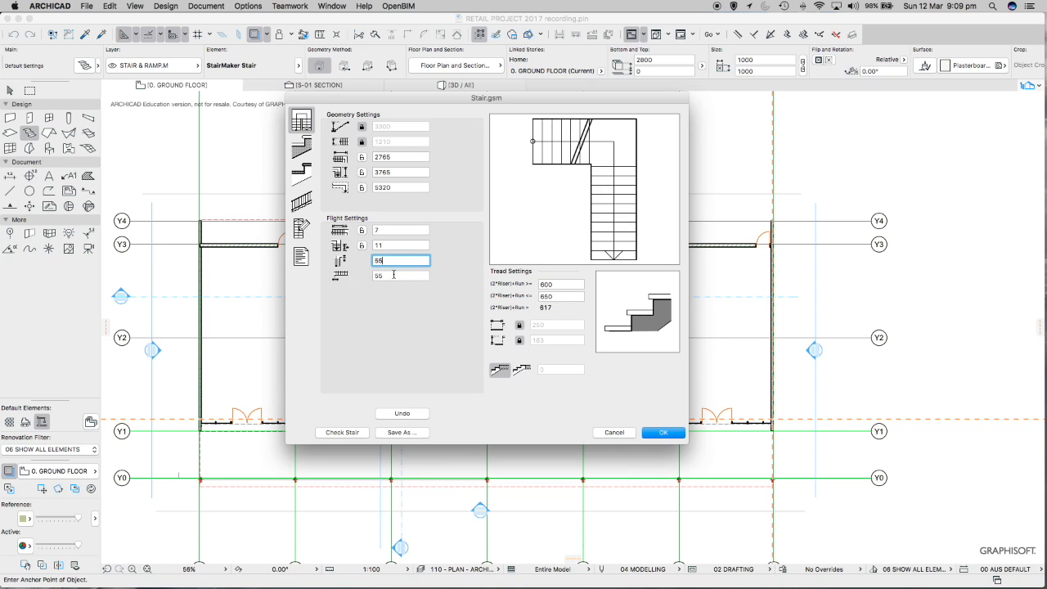
Try 50 for both landing offsets again and return the lower flight's side to 55
double_click(381, 260)
text(50)
key(Tab)
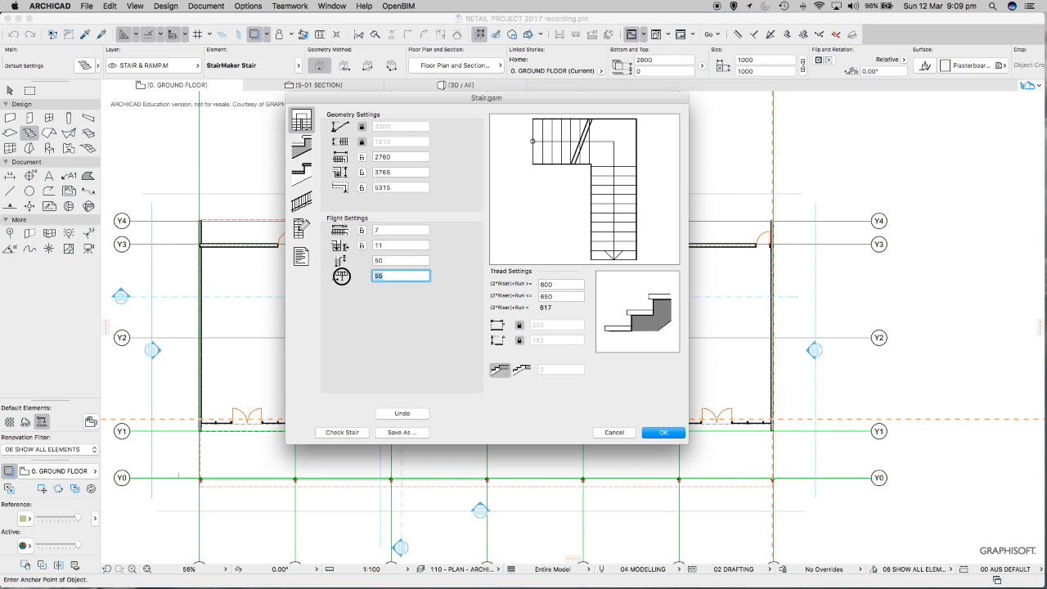
text(50)
key(Tab)
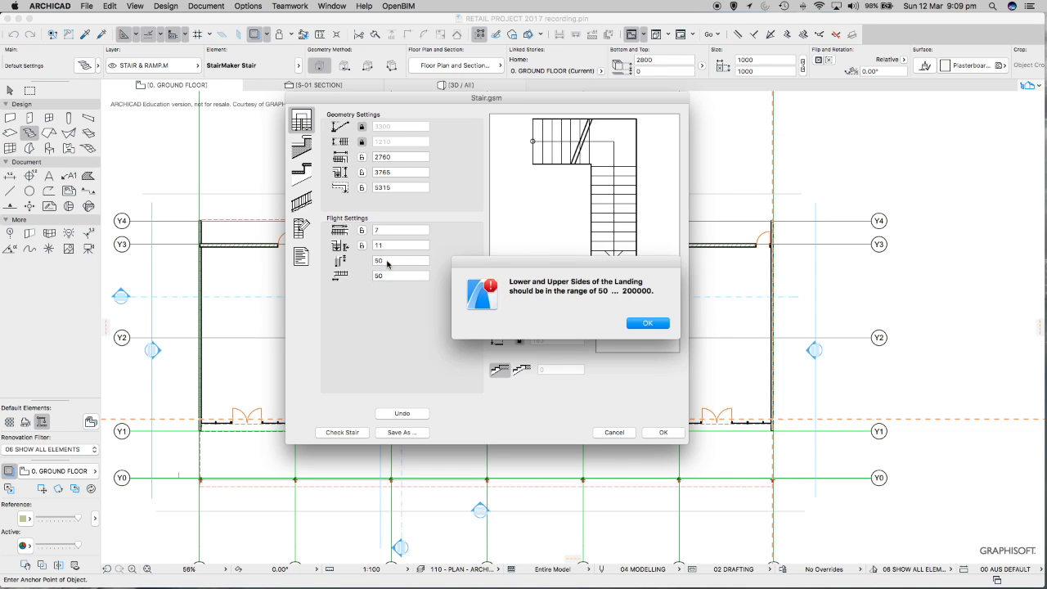
click(659, 324)
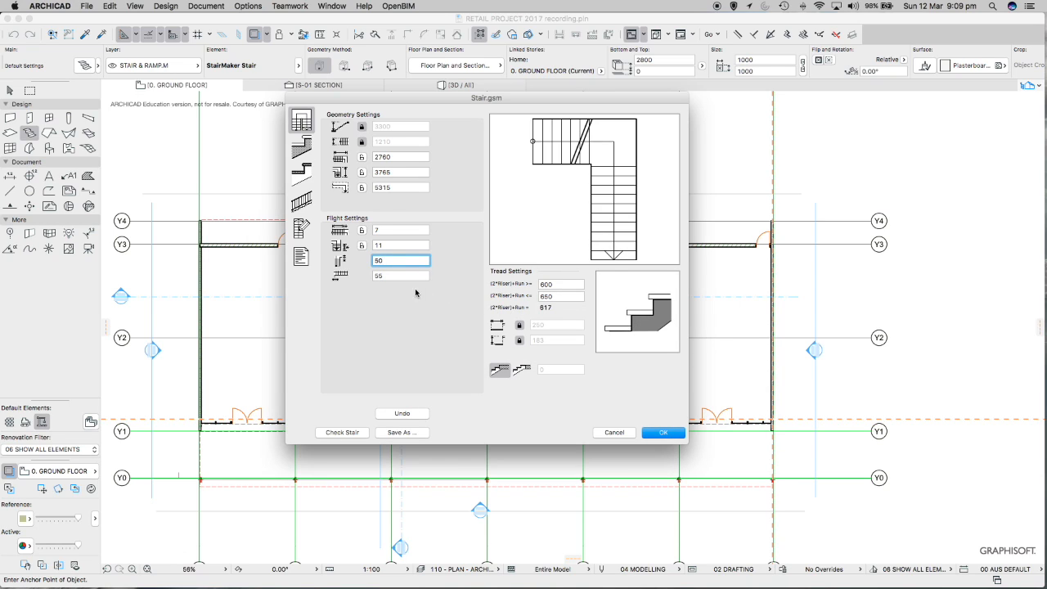
double_click(392, 262)
click(391, 276)
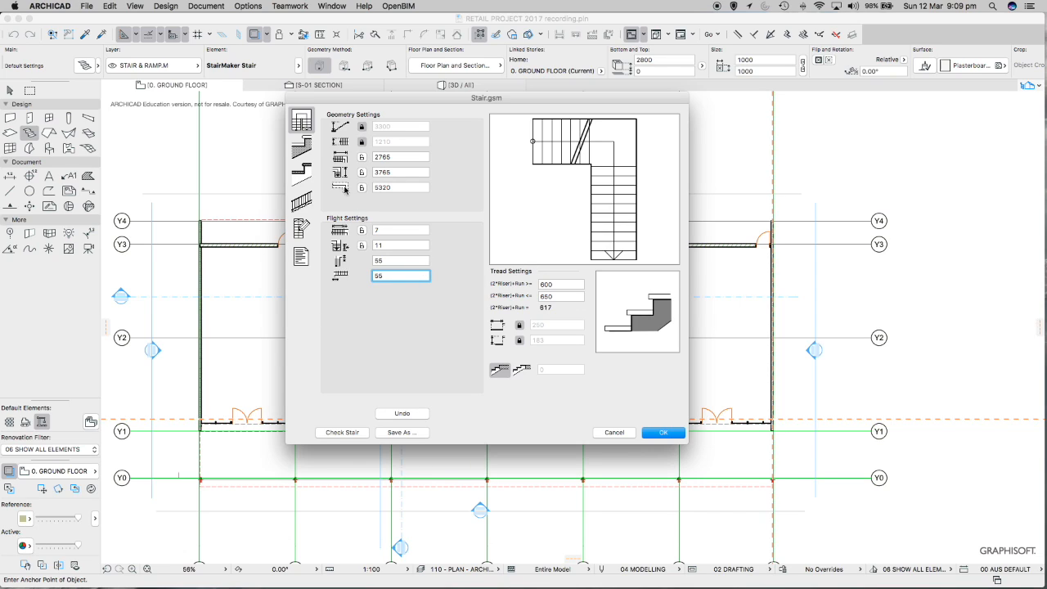
Choose the monolithic stair structure without separate treads and set its structure thickness to 150
click(305, 147)
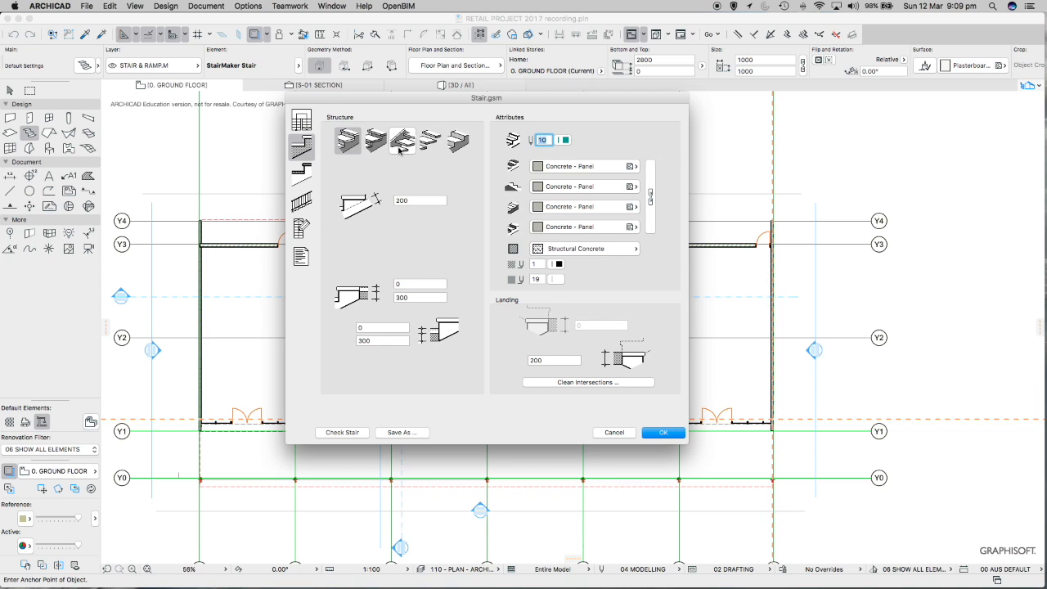
click(458, 144)
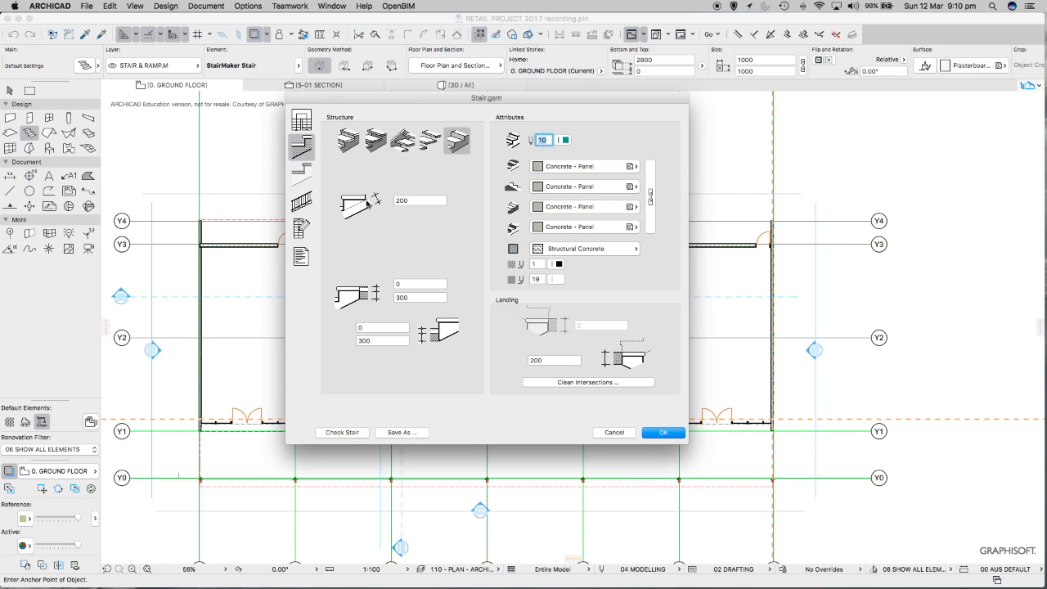
key(Tab)
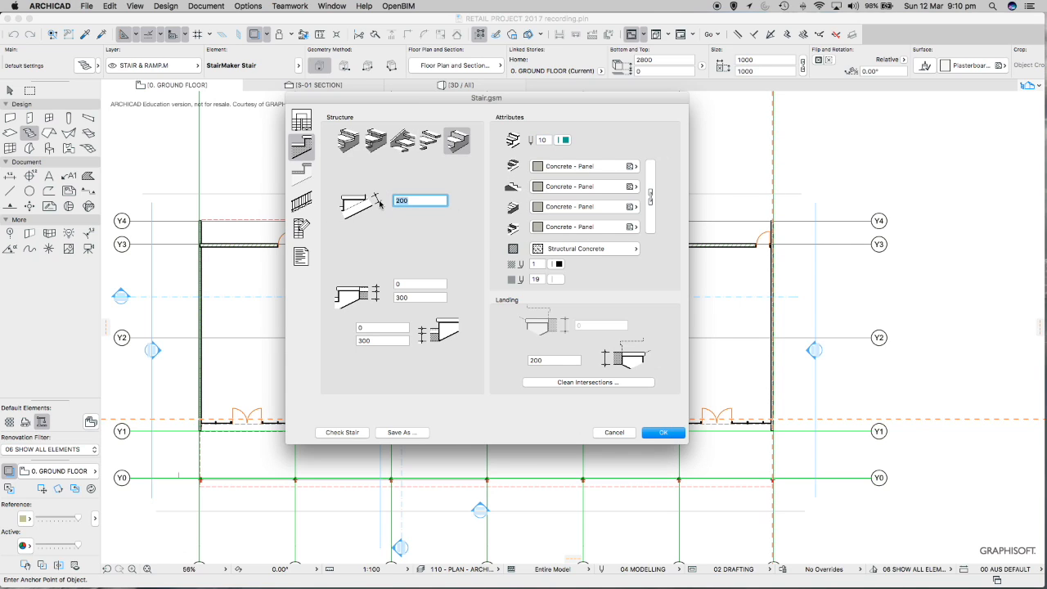
text(150)
Set the stair's upper-end slab connection to a 22 offset and a 240 thickness
click(417, 283)
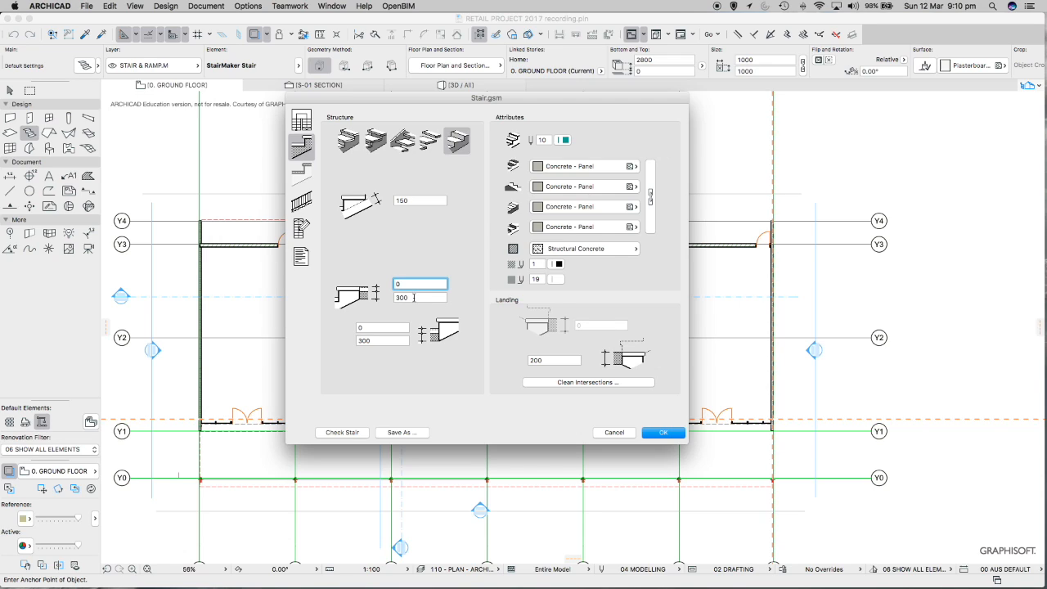
drag(402, 283, 374, 278)
key(Tab)
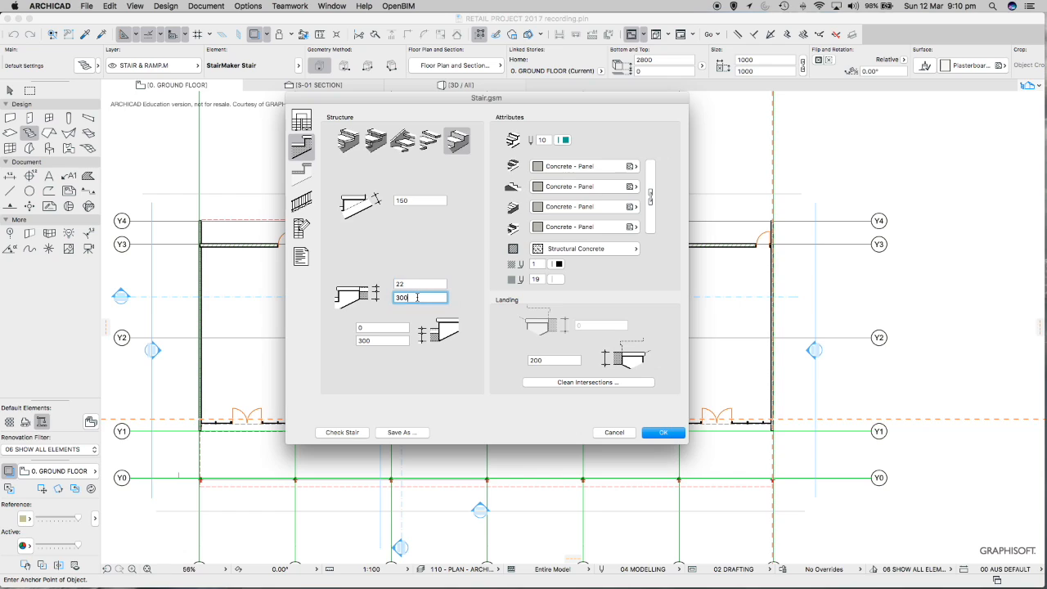
text(240)
click(414, 285)
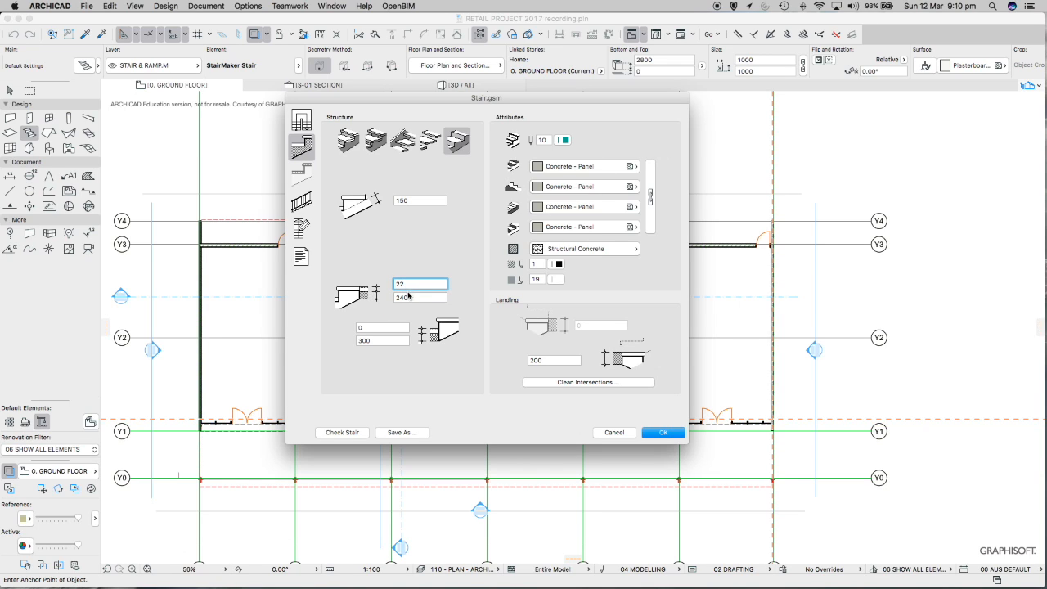
click(408, 296)
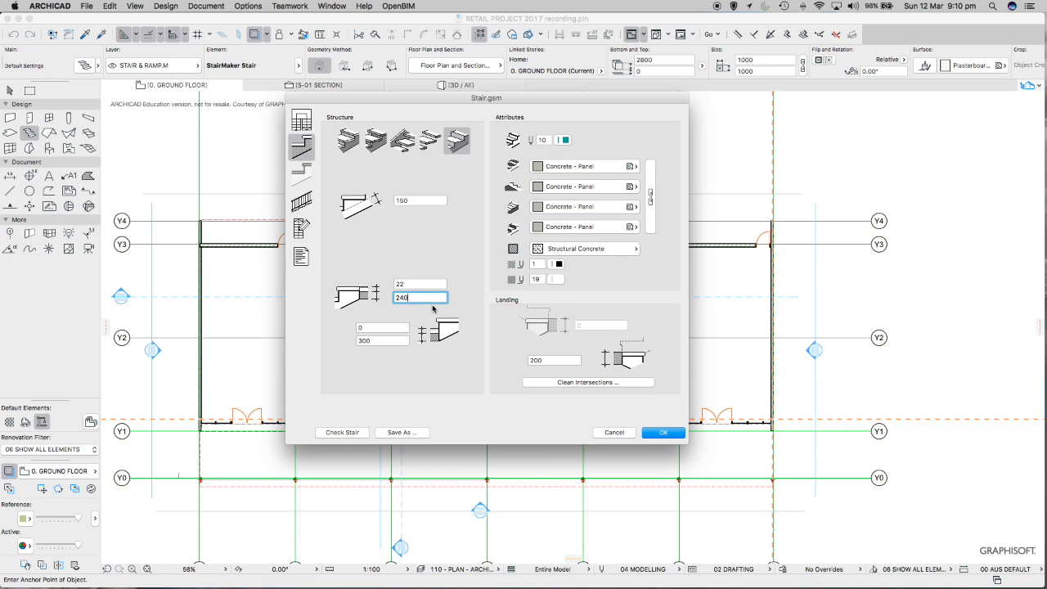
Set the lower-end slab connection's thickness to 150 and the landing thickness to 150
click(387, 327)
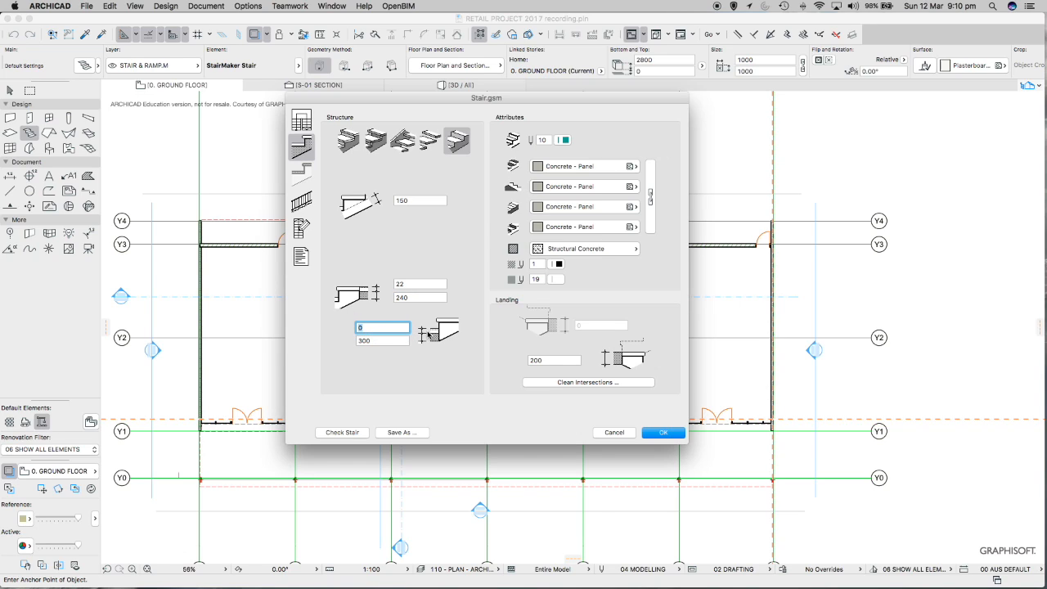
double_click(369, 340)
text(150)
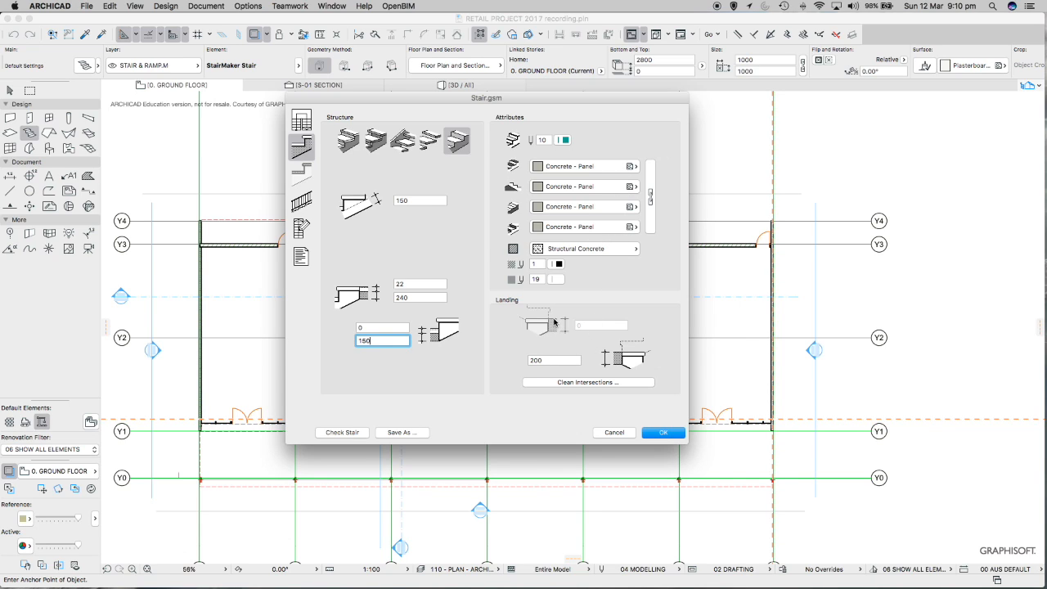
double_click(553, 361)
text(150)
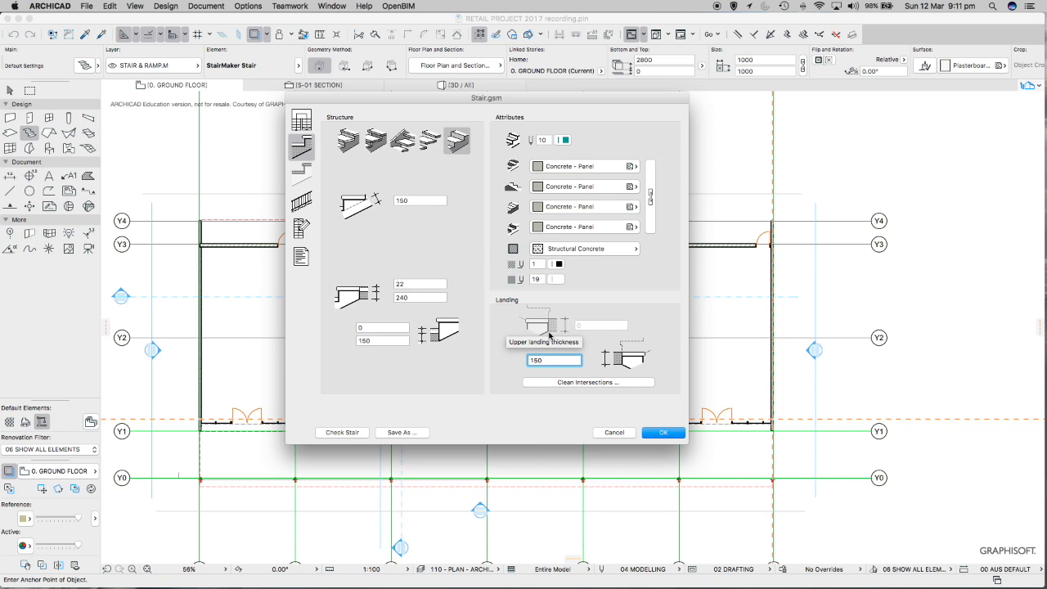
drag(550, 360, 514, 359)
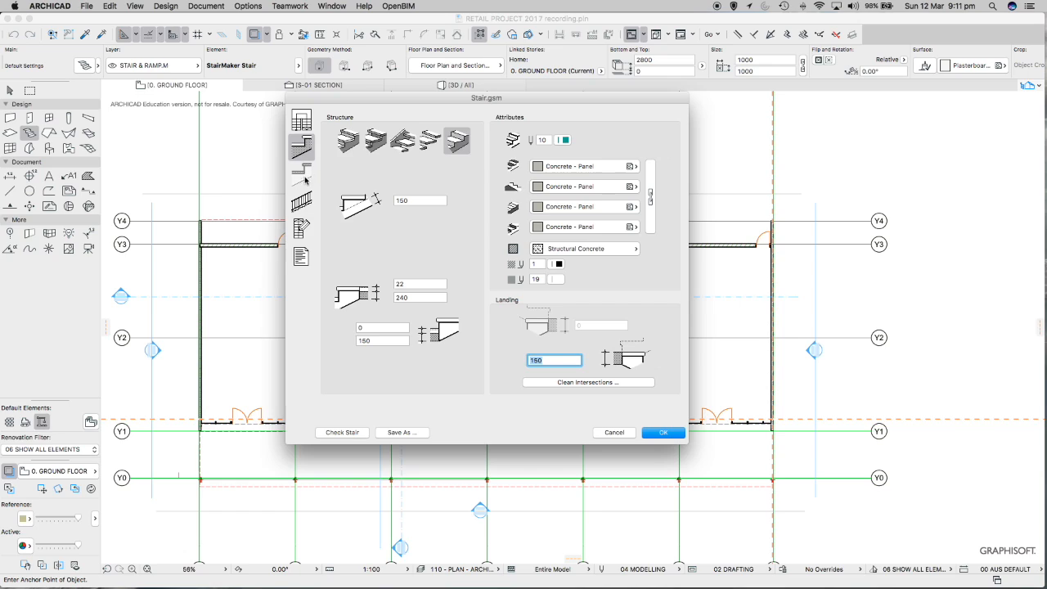
Switch the railing settings to editing one side at a time and select the stair's outer edge
click(302, 202)
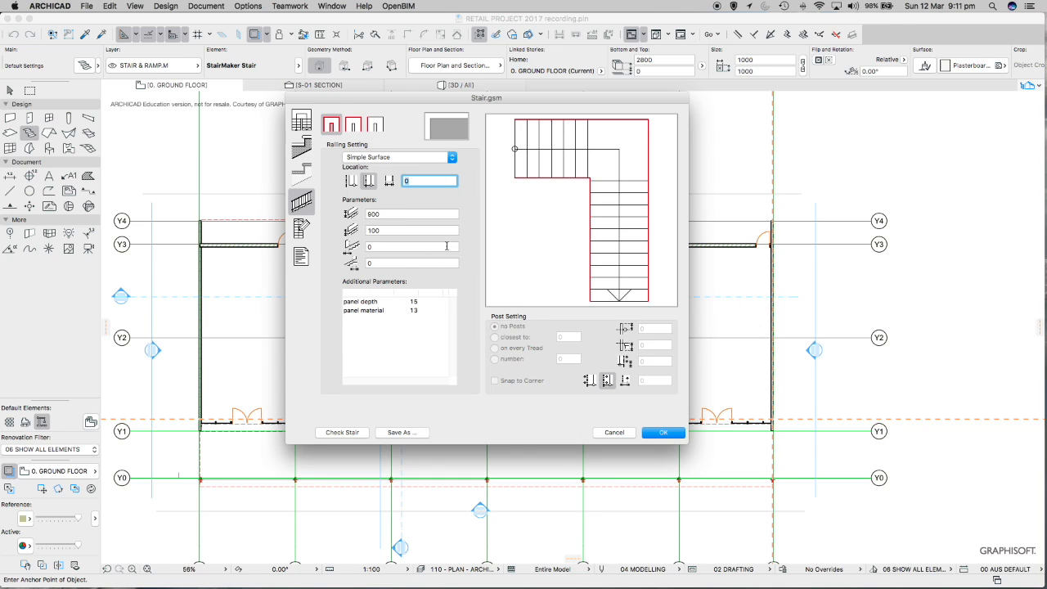
click(354, 126)
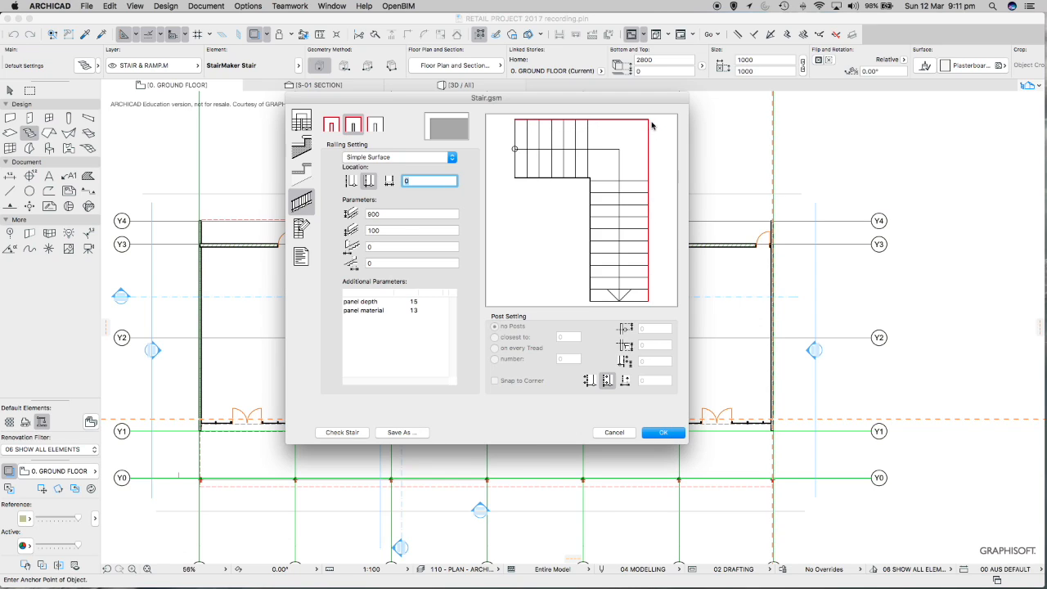
click(555, 176)
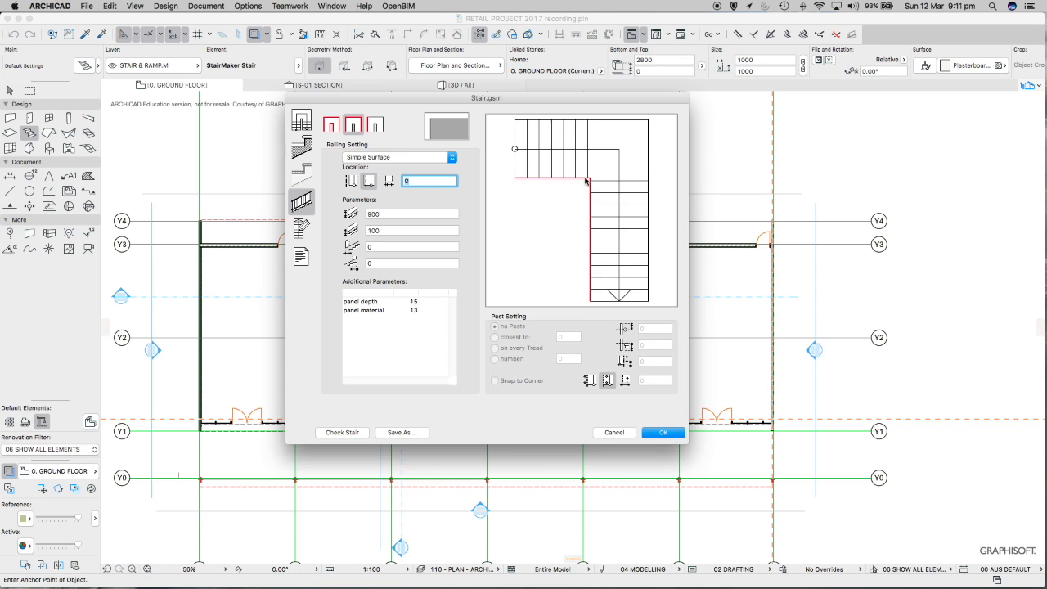
click(601, 120)
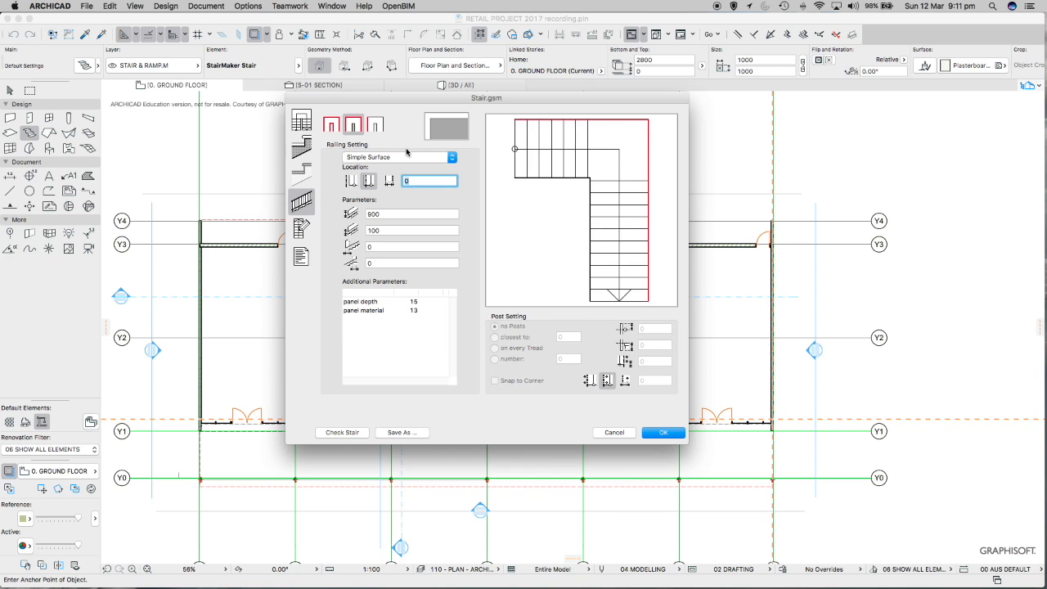
Assign the Simple Bar railing type to the outer edge and set its location offset to 75
click(383, 158)
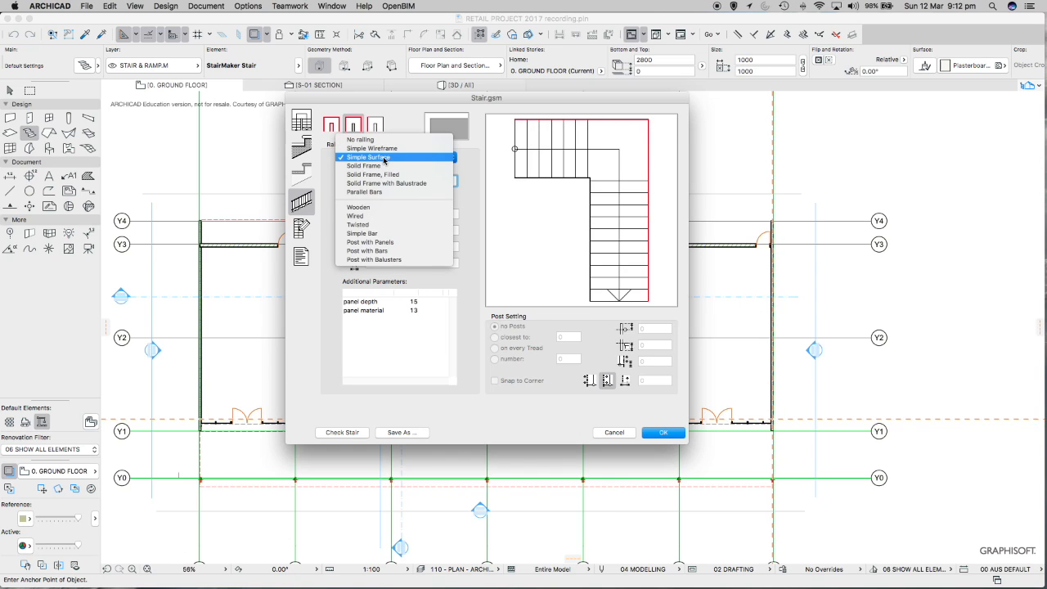
click(362, 233)
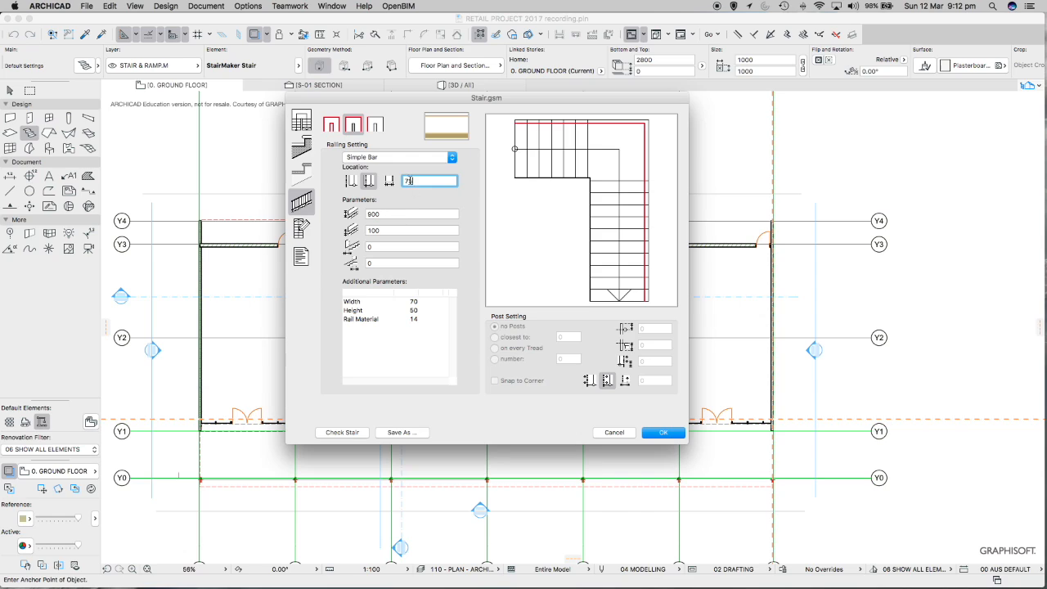
double_click(406, 179)
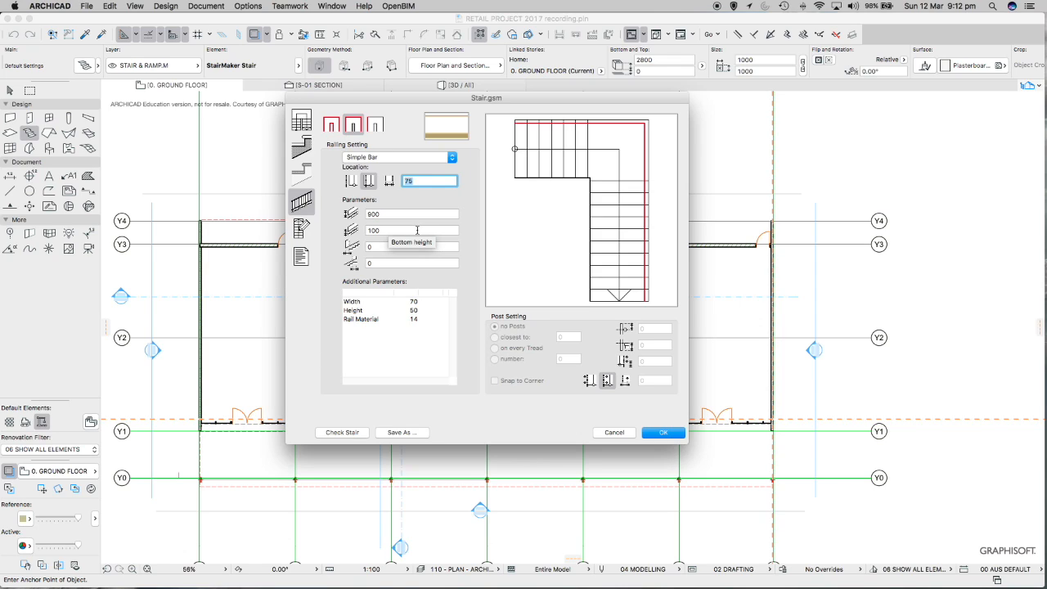
Check the outer railing's height and extension parameters, and set its rail width to 50 and rail height to 50
click(390, 213)
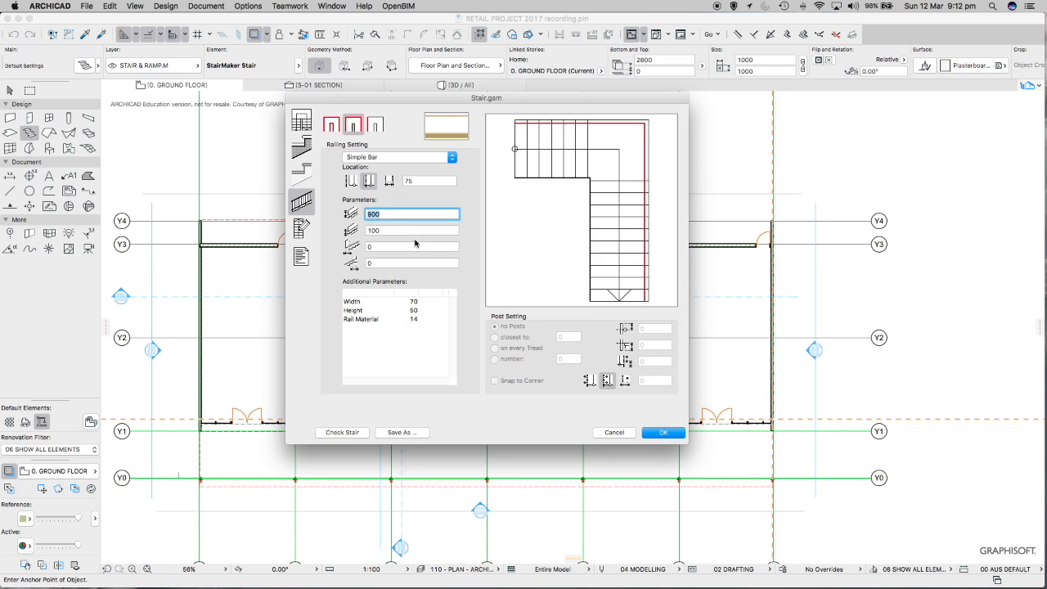
click(373, 232)
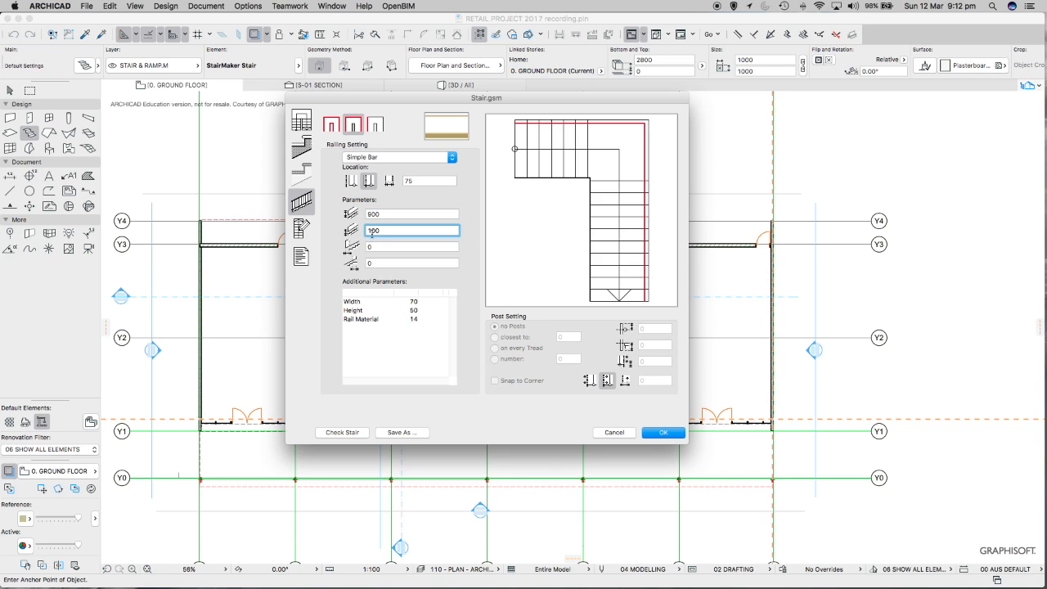
click(377, 248)
click(377, 261)
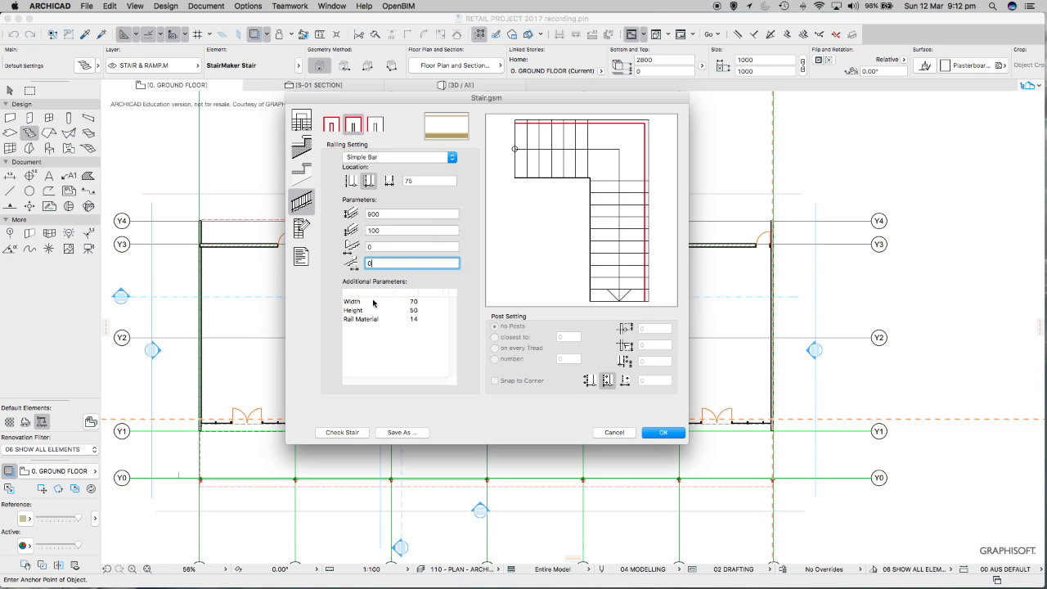
click(414, 306)
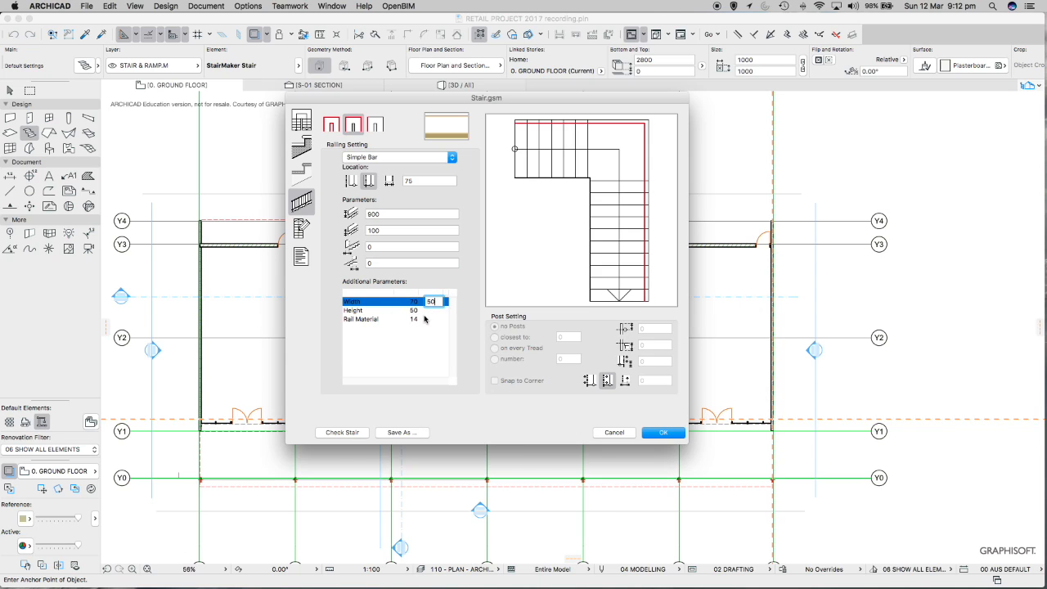
click(434, 311)
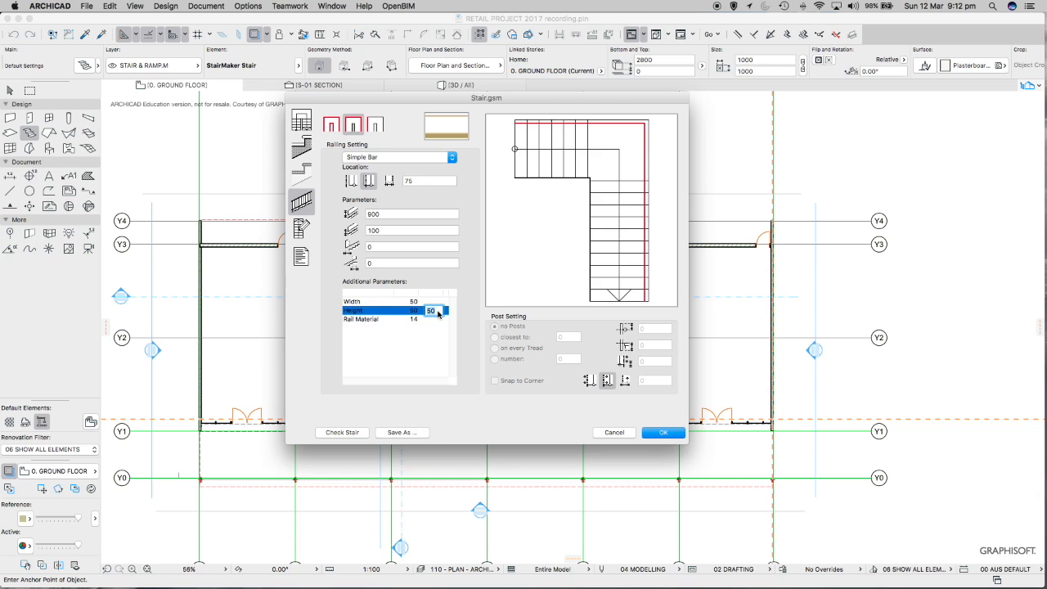
click(433, 302)
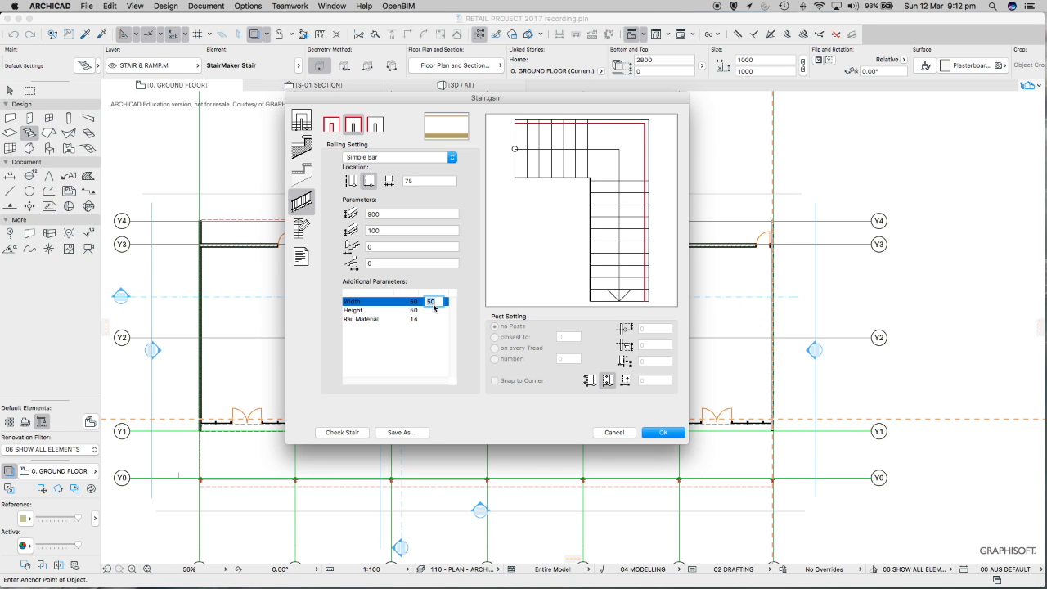
click(433, 313)
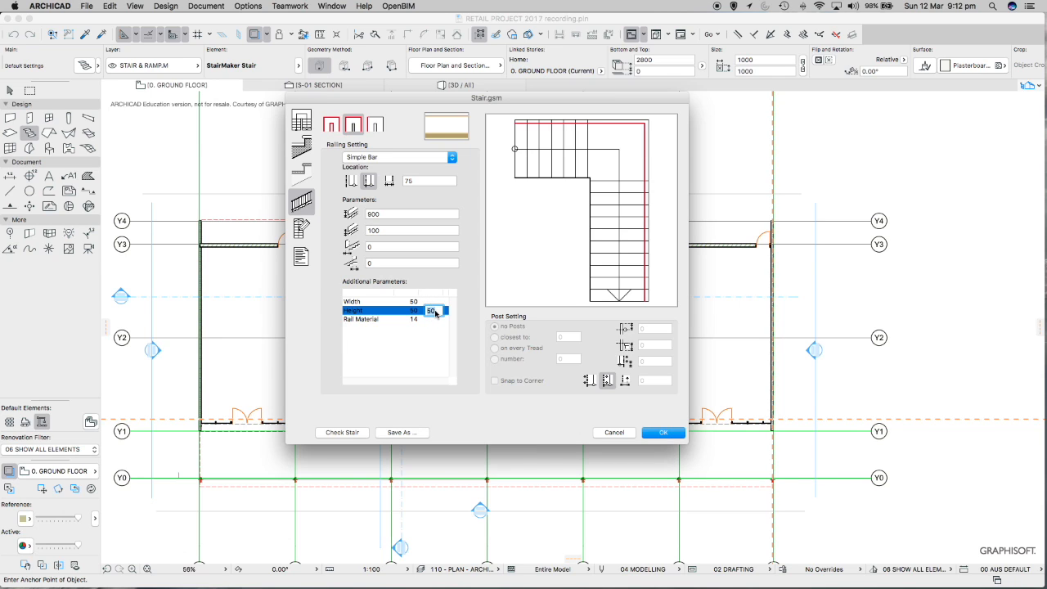
Assign a metal surface with index 47 as the outer railing's rail material
click(414, 320)
click(438, 320)
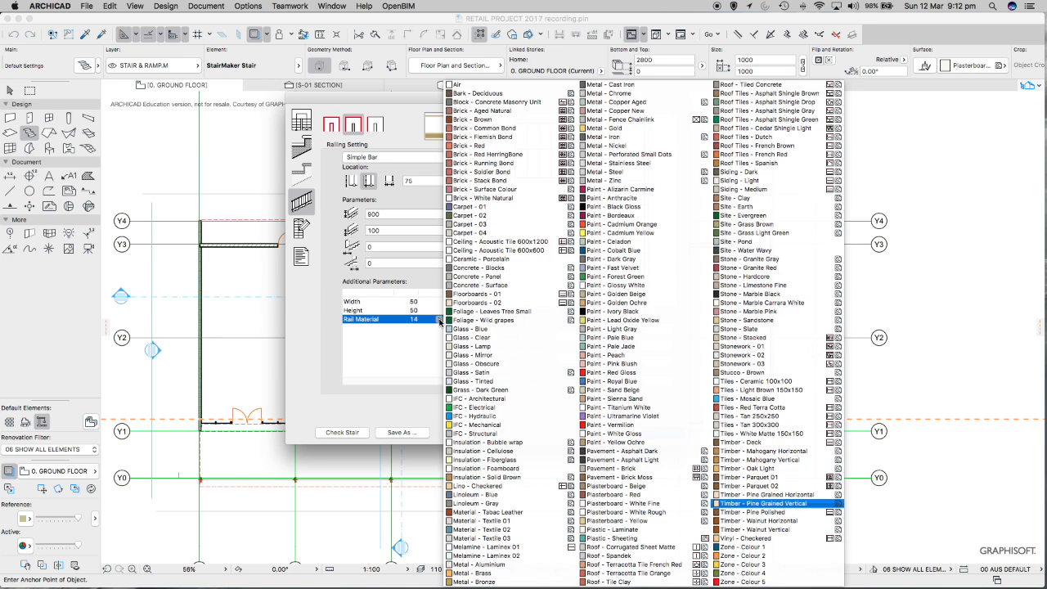
click(614, 182)
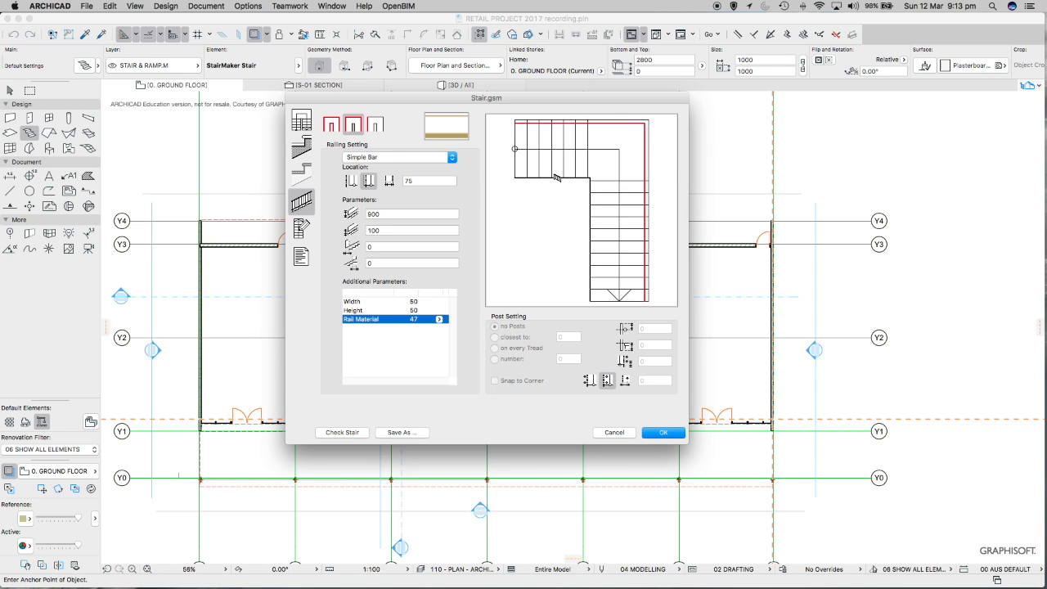
Set the stair's inner edge to No railing and reselect the outer edge railing
click(554, 177)
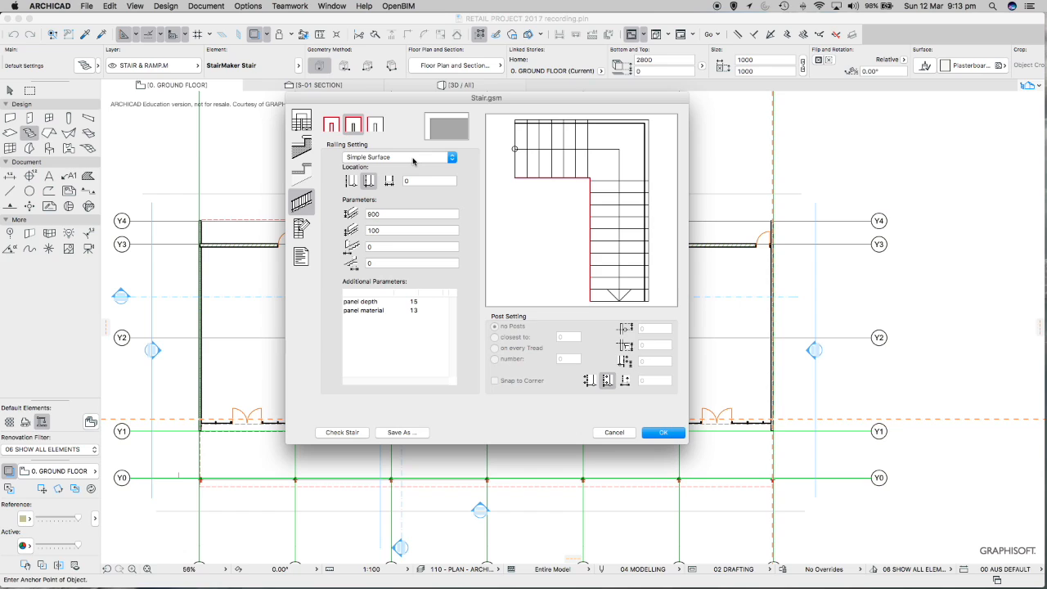
click(413, 158)
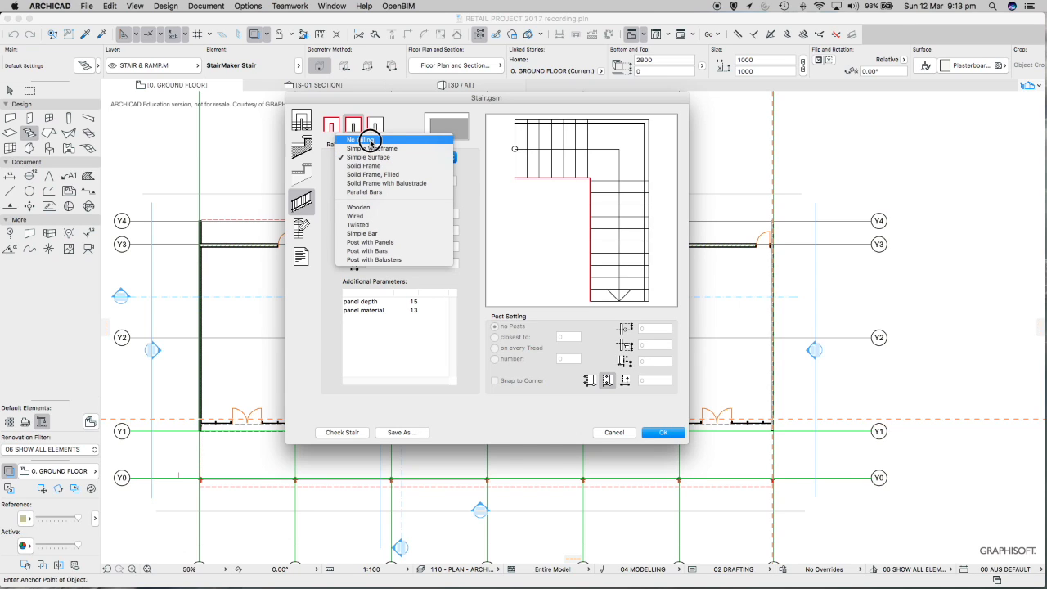
click(370, 140)
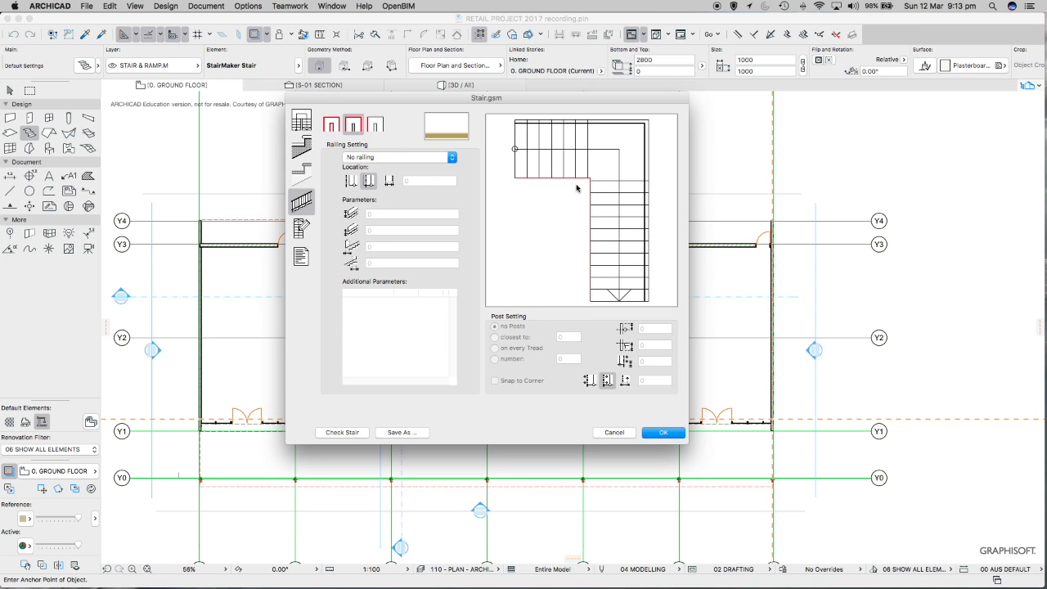
click(599, 122)
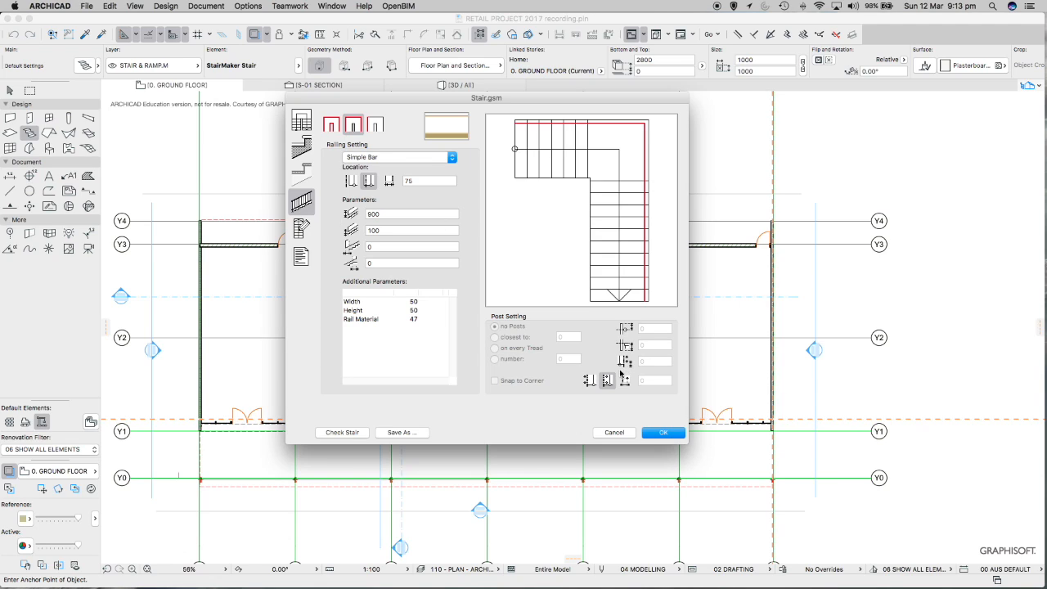
Save the stair as Stair 1 in the Embedded Library and place it in the fourth bay of the ground floor
click(661, 431)
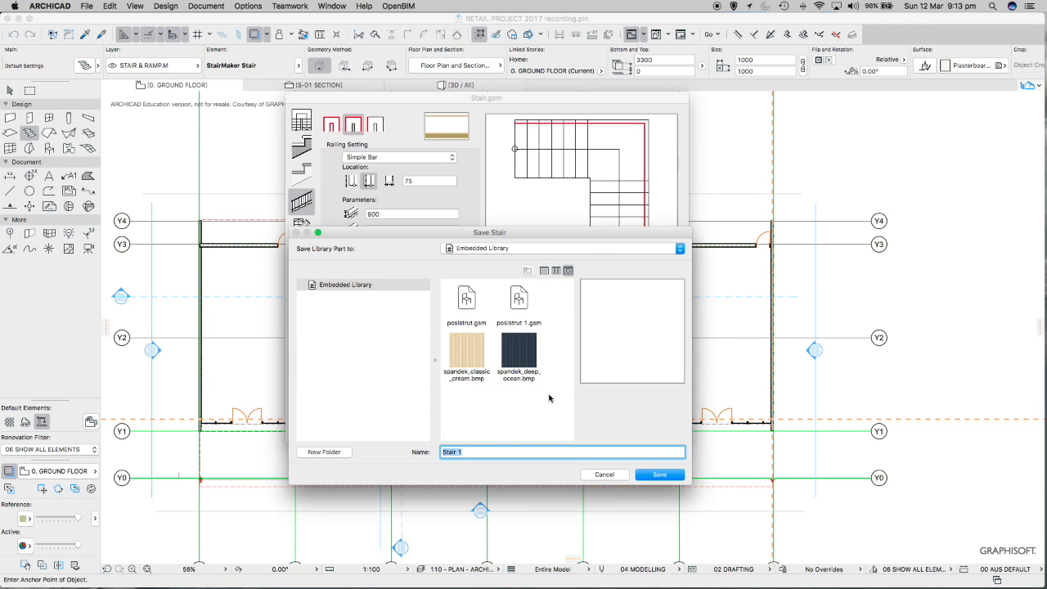
click(472, 452)
click(660, 476)
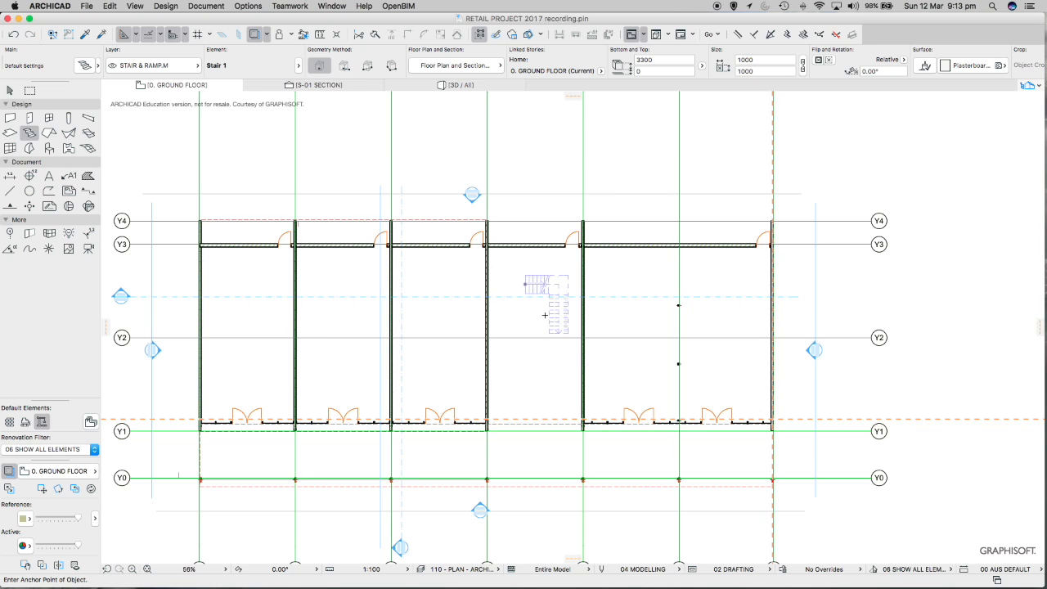
key(Escape)
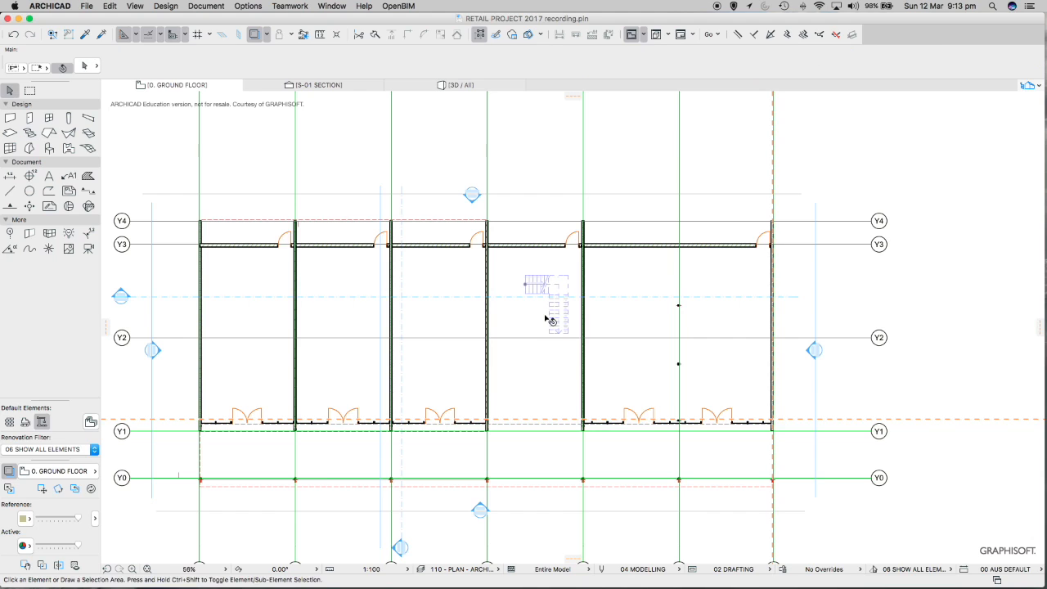
Rotate the placed stair 90° counterclockwise about the outer corner of its landing
click(557, 286)
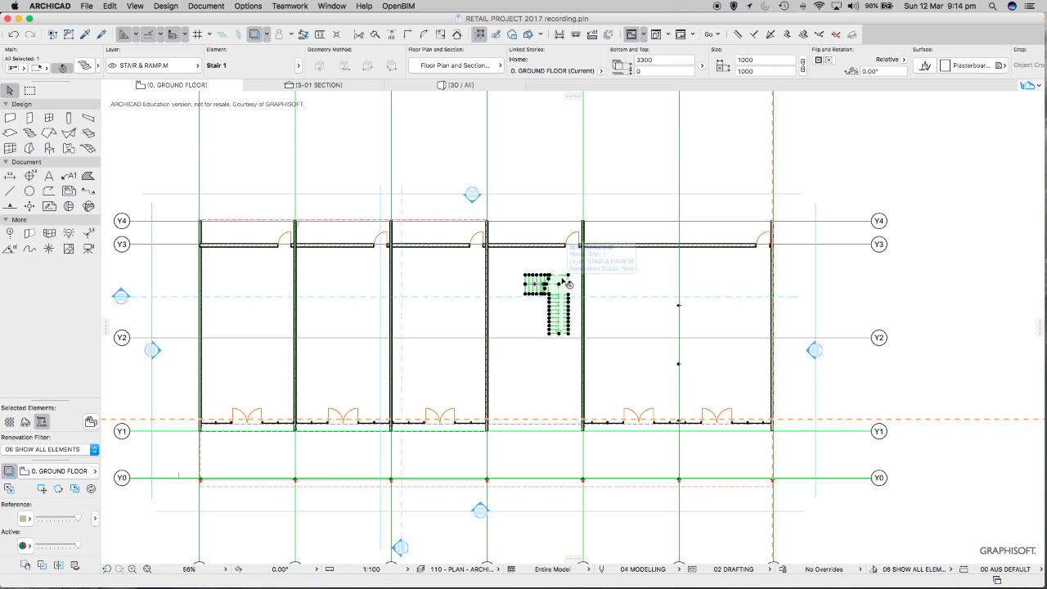
scroll(565, 285, up, 5)
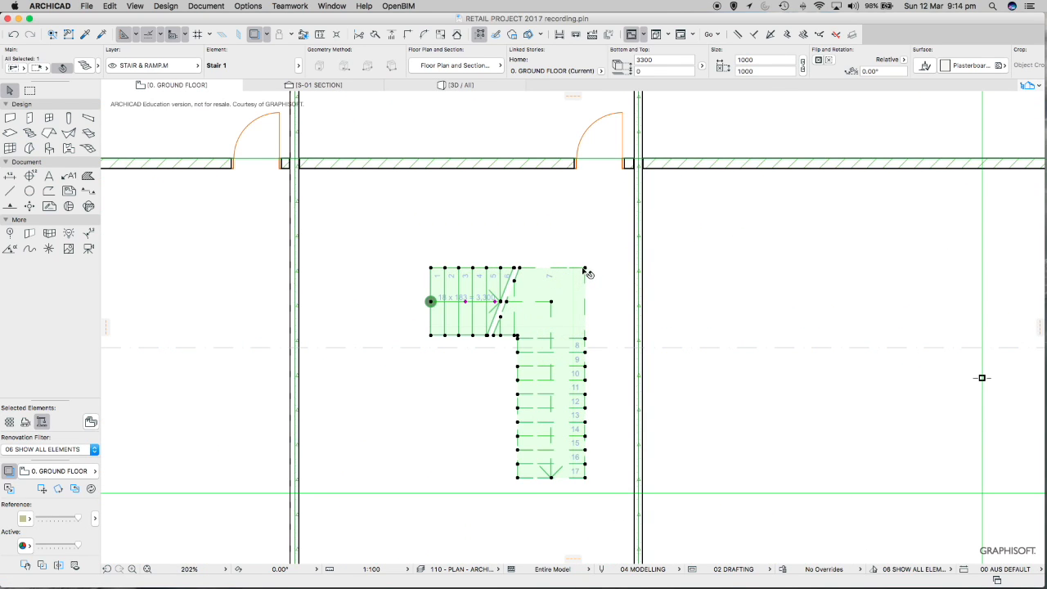
click(585, 270)
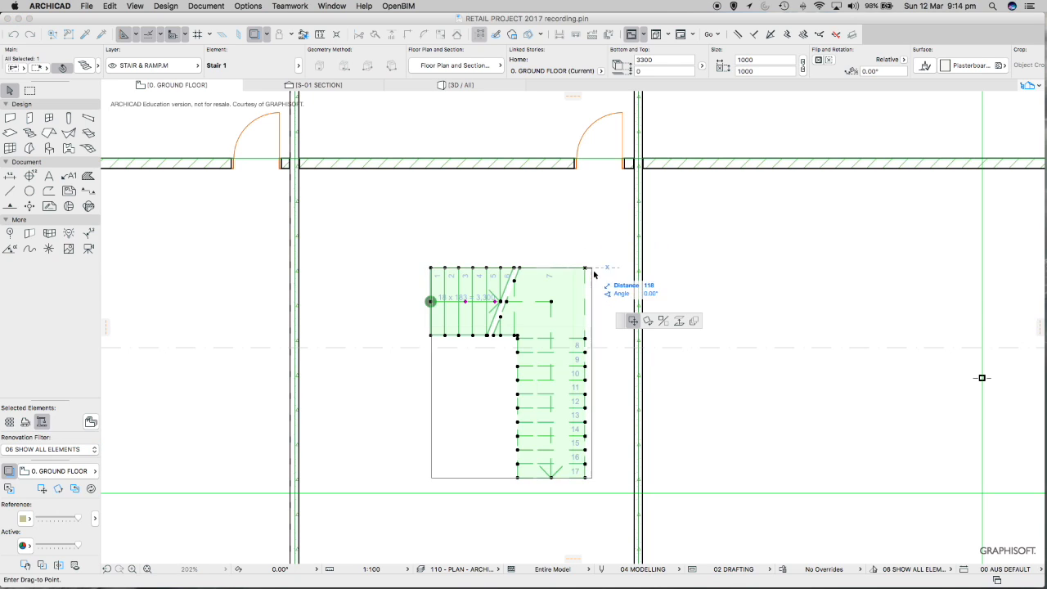
click(650, 320)
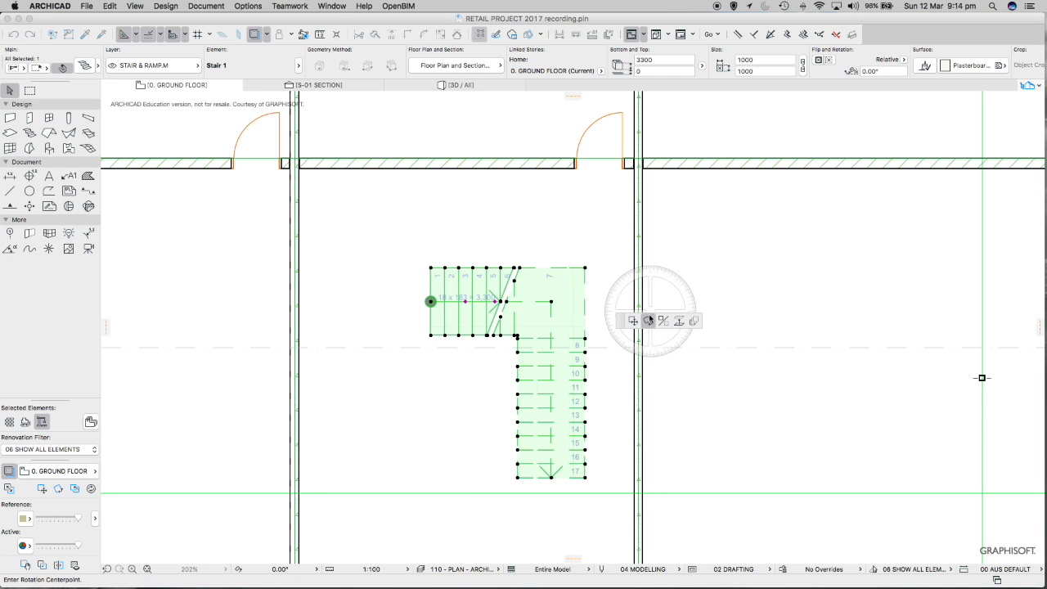
click(586, 270)
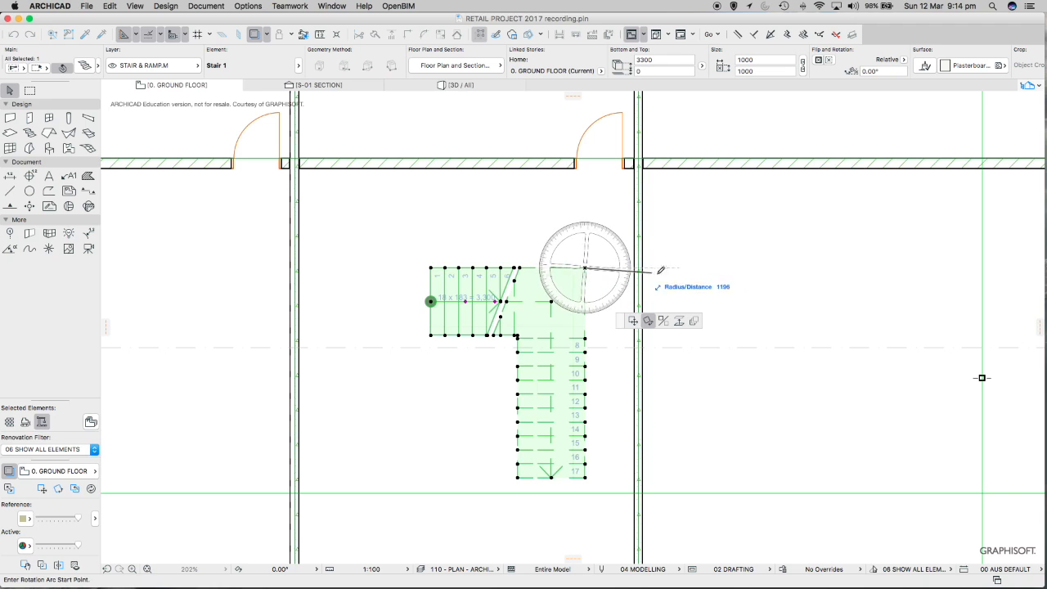
click(695, 267)
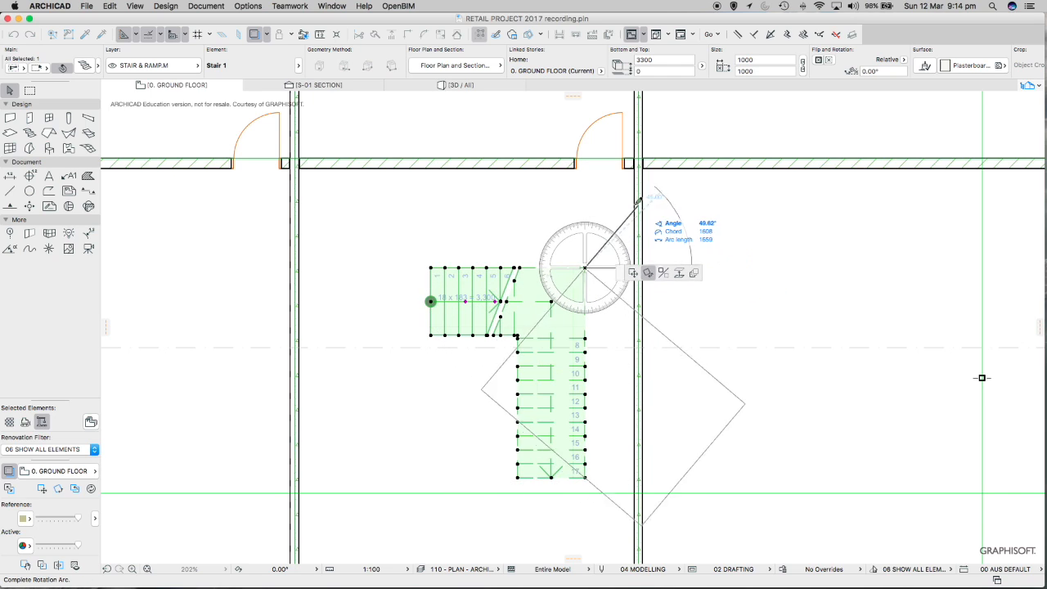
click(587, 191)
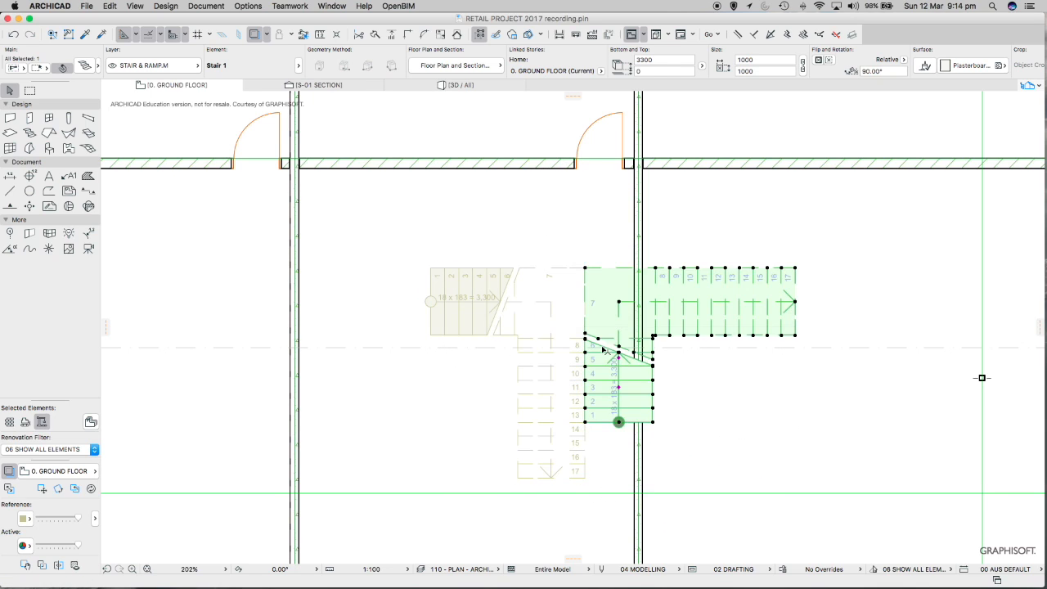
Move the stair by its landing's outer corner into the fourth bay's rear corner, opposite the door side, and clear the selection
click(585, 268)
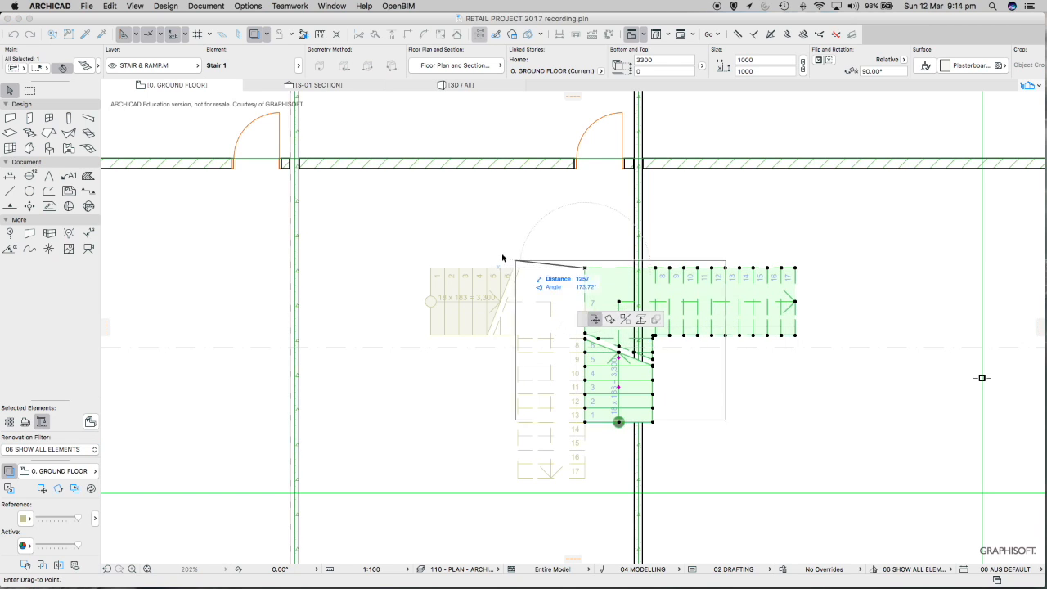
scroll(315, 174, up, 10)
scroll(358, 185, up, 8)
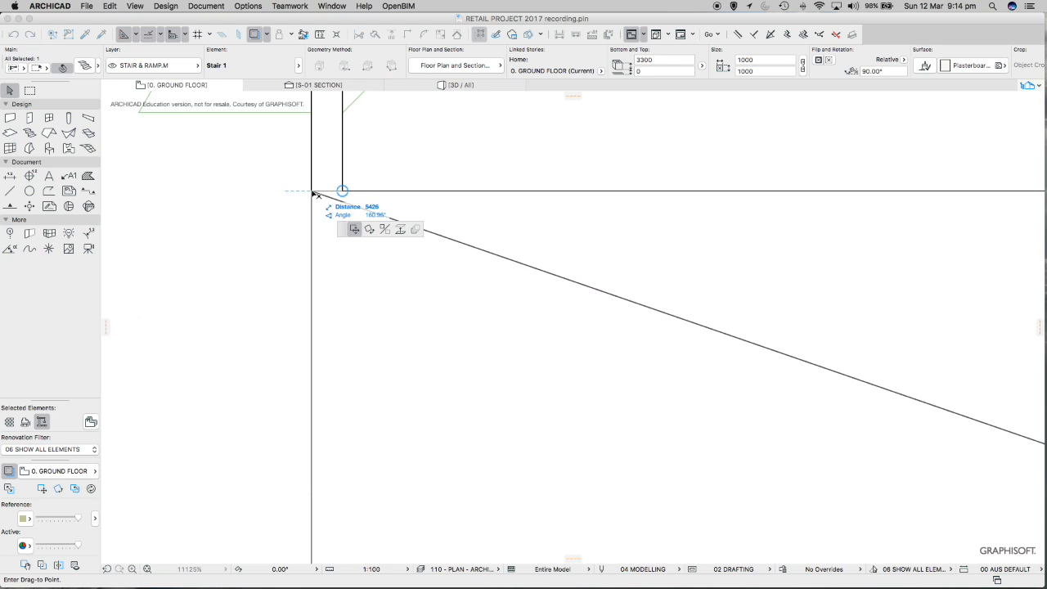
click(312, 193)
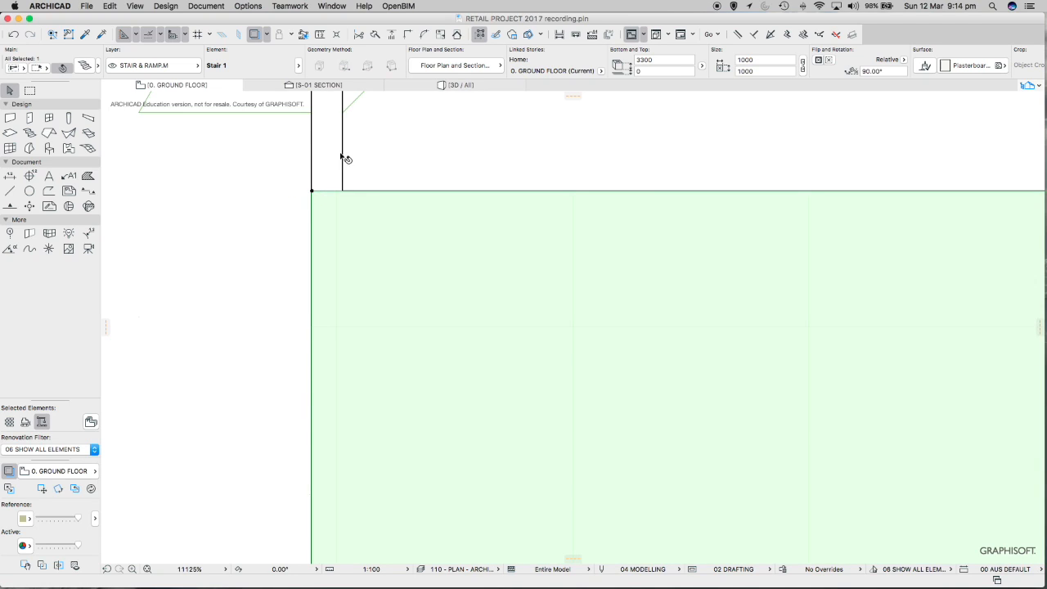
scroll(323, 159, down, 10)
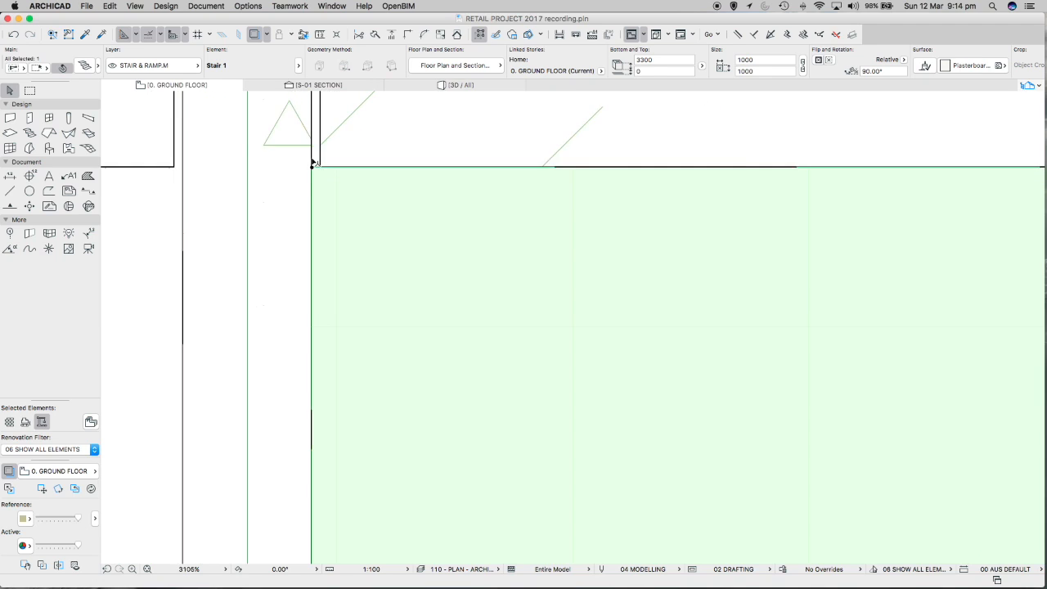
scroll(324, 173, down, 5)
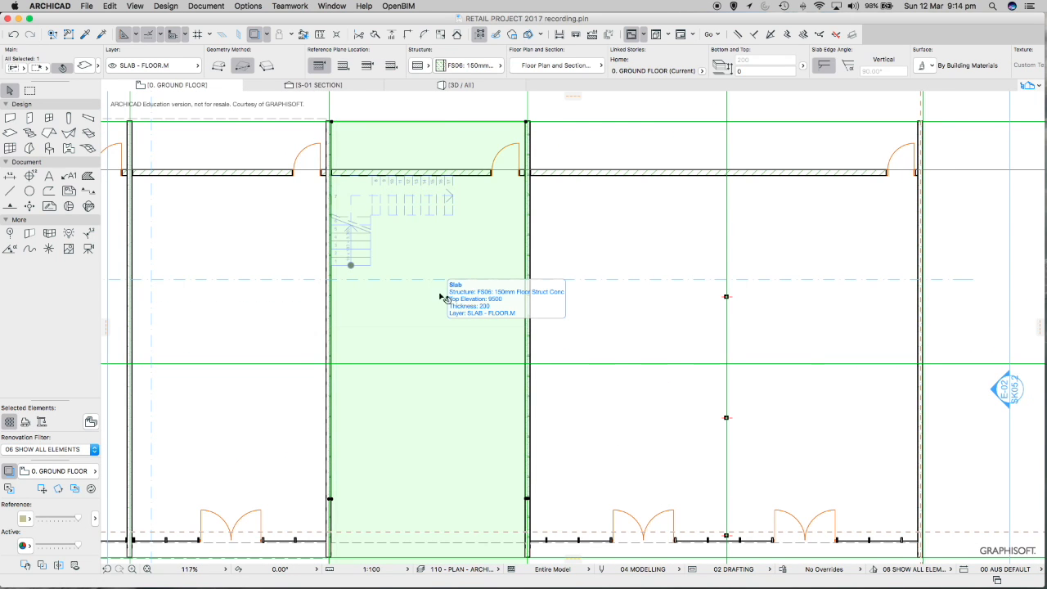
click(422, 113)
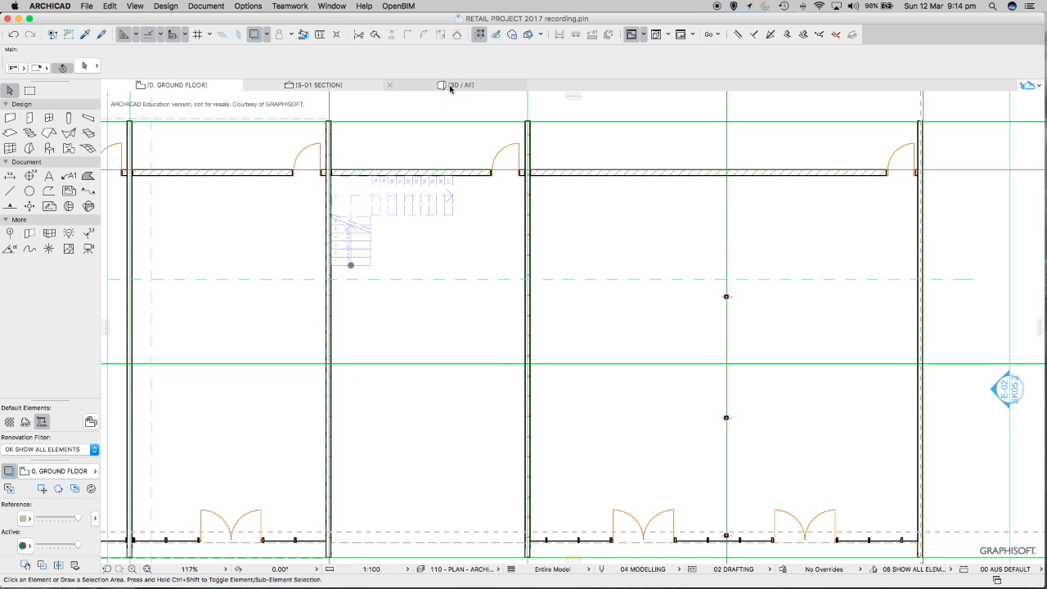
Switch to the 3D model and examine the stair and its wall-side handrail inside the bay
click(450, 85)
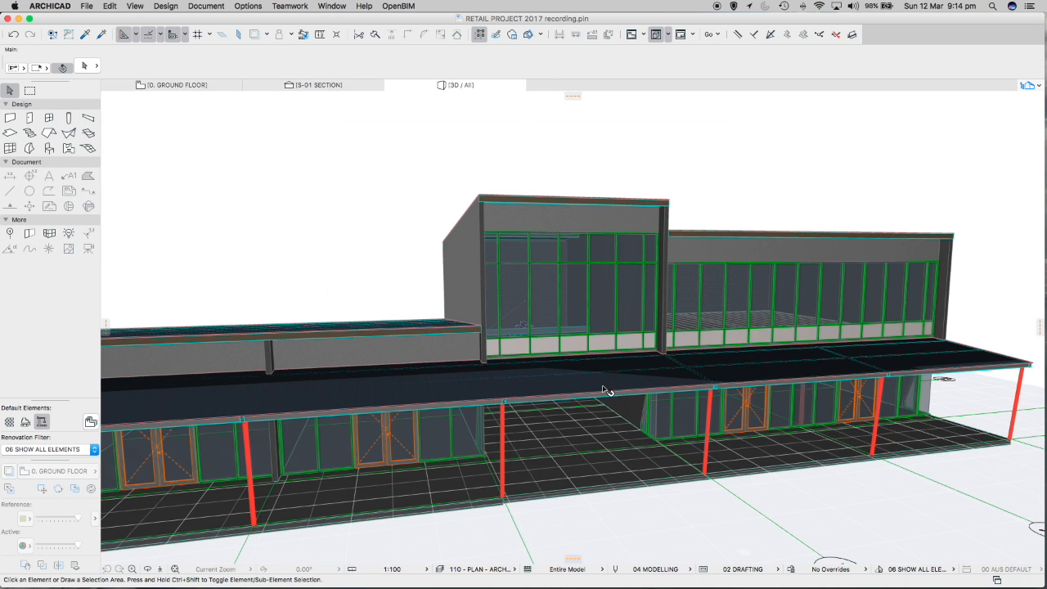
shift+middle_drag(604, 397, 542, 344)
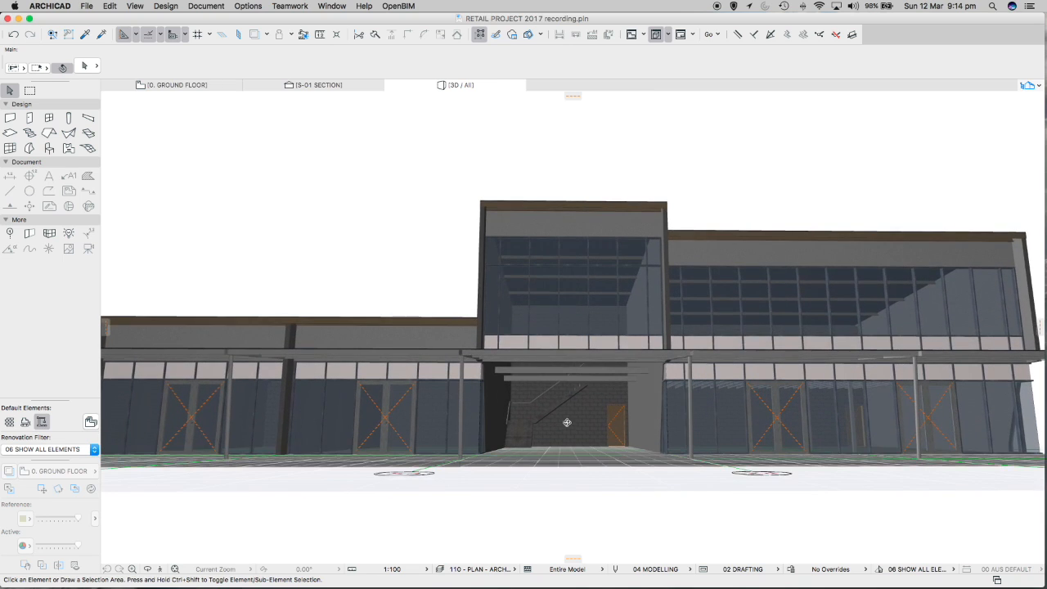
scroll(548, 417, up, 10)
scroll(551, 416, up, 6)
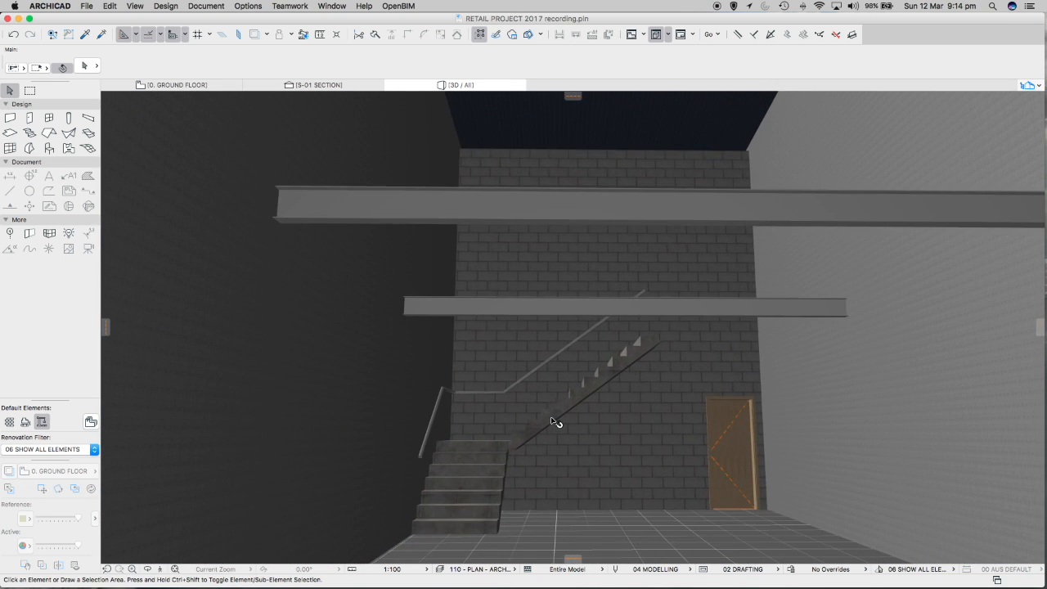
shift+middle_drag(614, 450, 703, 414)
scroll(501, 425, up, 5)
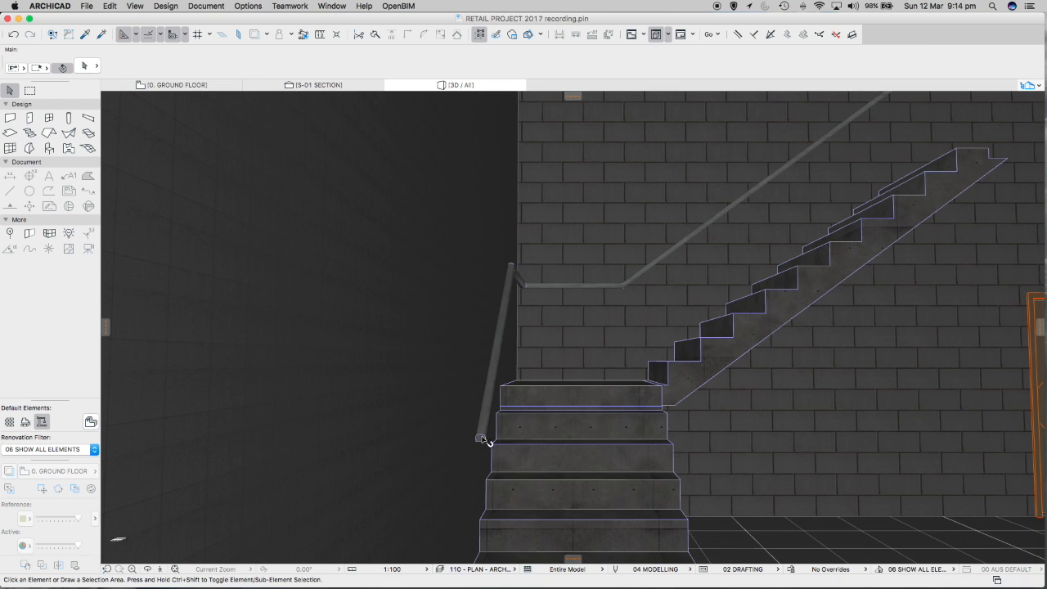
Select the stair in 3D and view it through the front glazing from outside the building
click(495, 442)
shift+middle_drag(519, 440, 447, 426)
scroll(577, 384, down, 10)
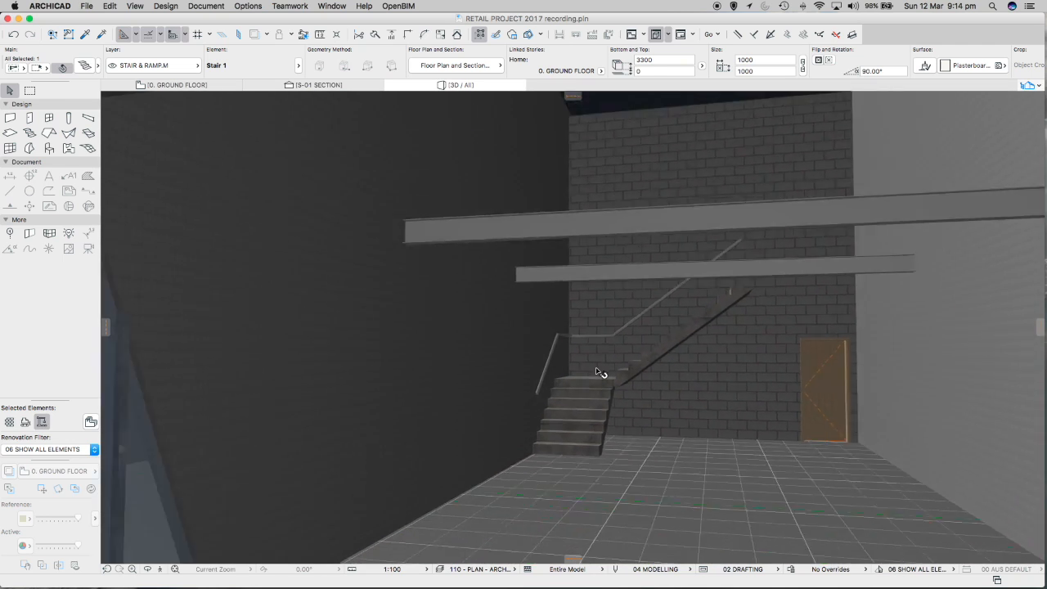
scroll(594, 401, down, 10)
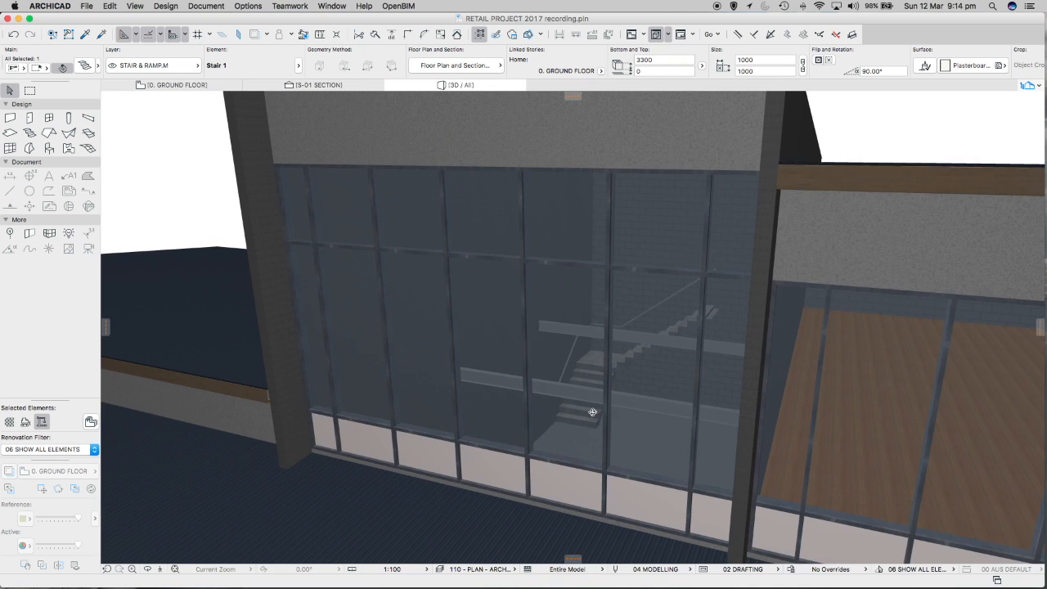
scroll(629, 378, down, 5)
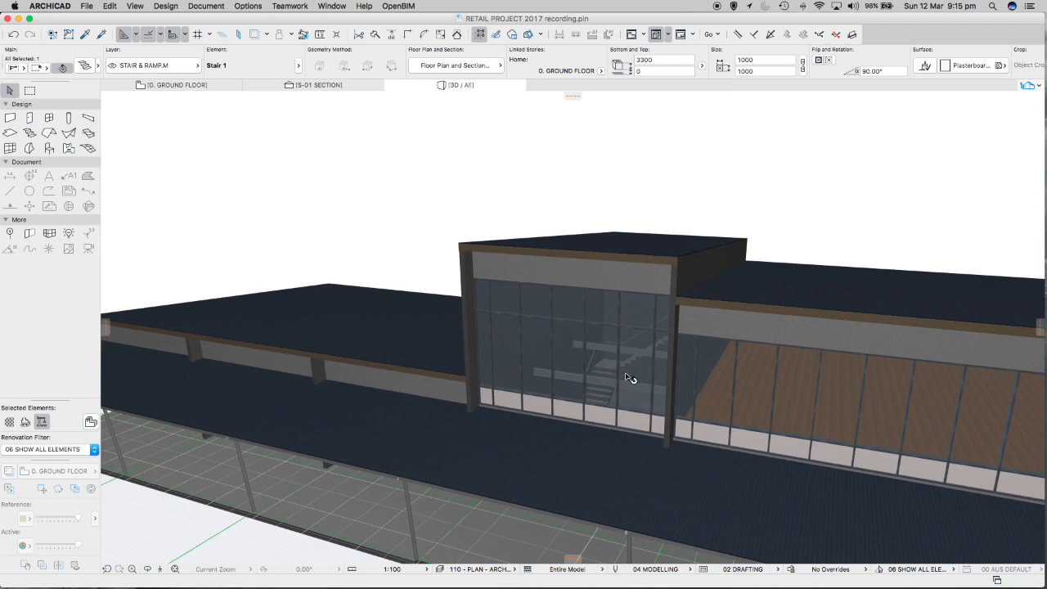